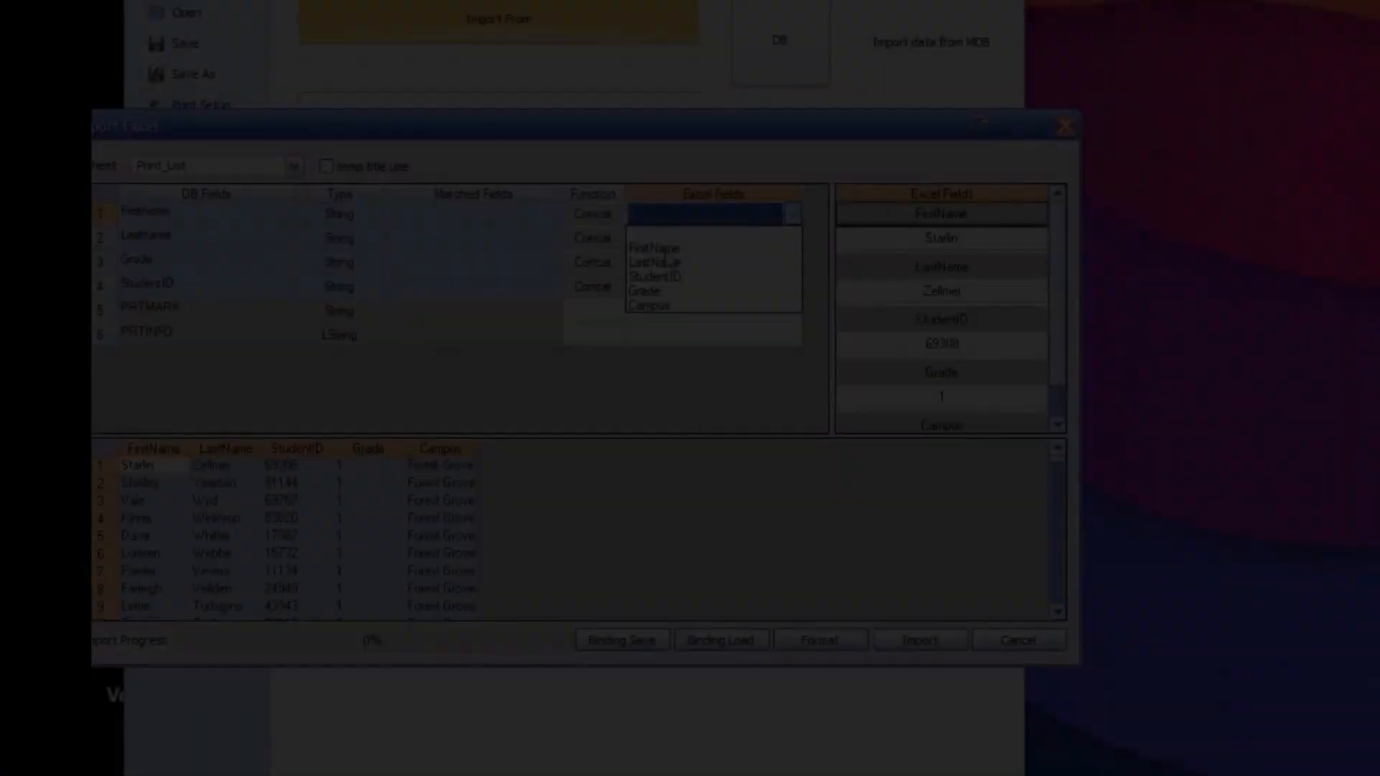
click(662, 249)
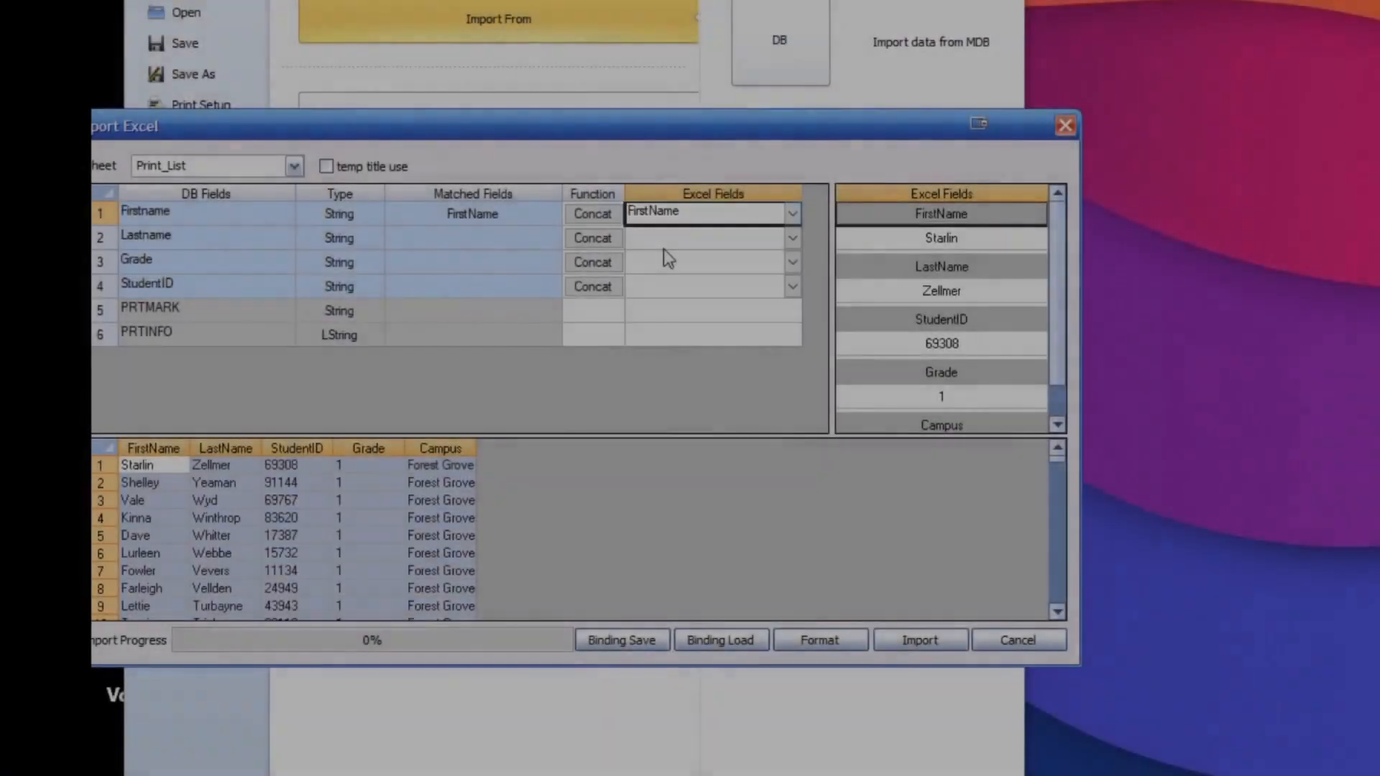
click(791, 238)
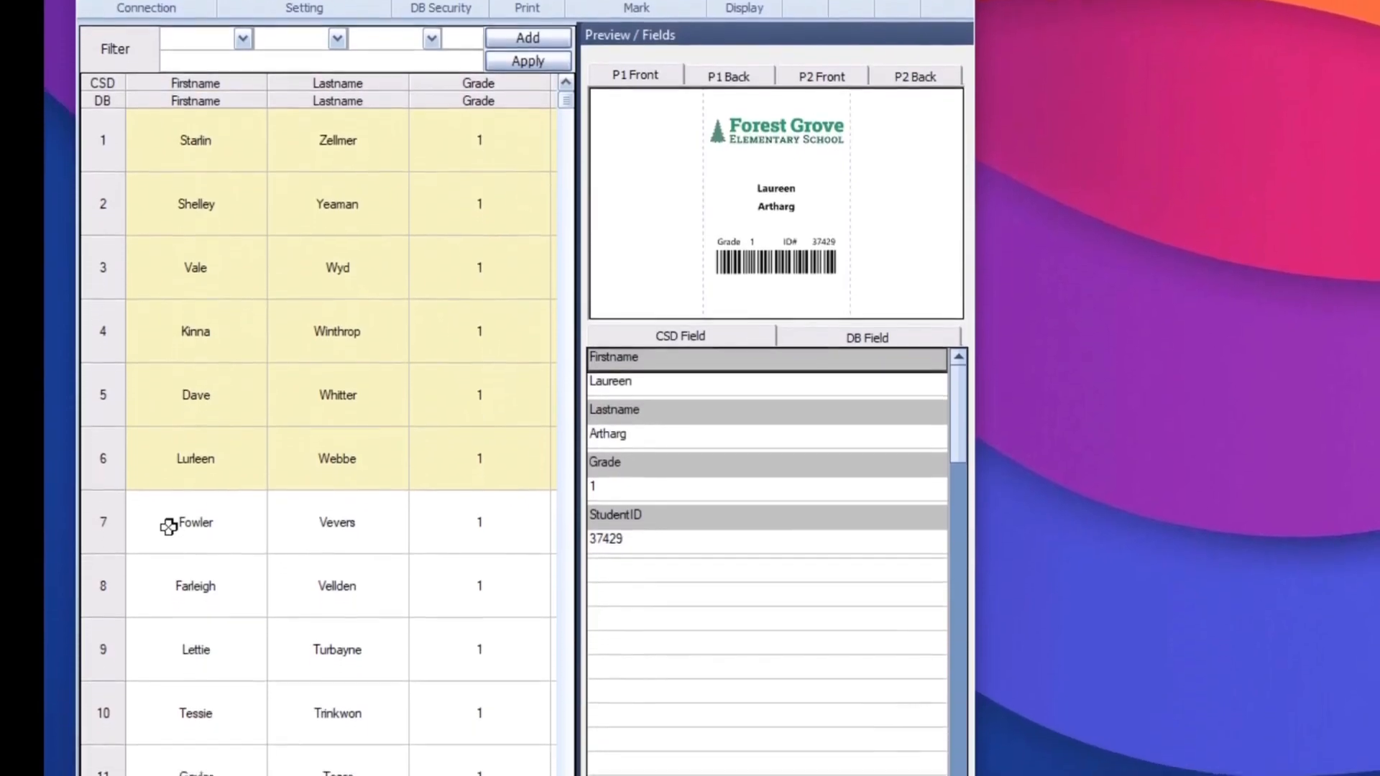
click(168, 527)
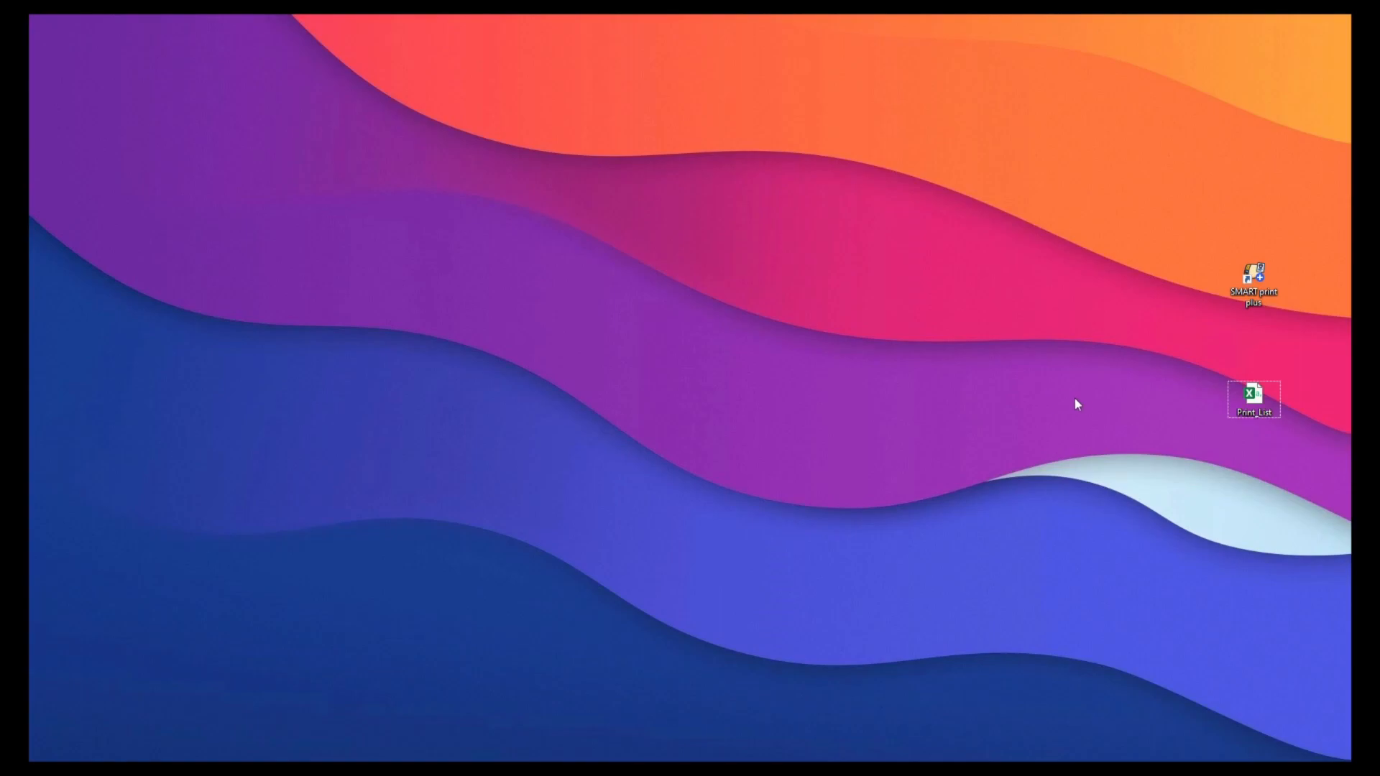
Open the Print_List file from the desktop in Excel and review its FirstName, LastName, StudentID and Grade column headers
double_click(1251, 402)
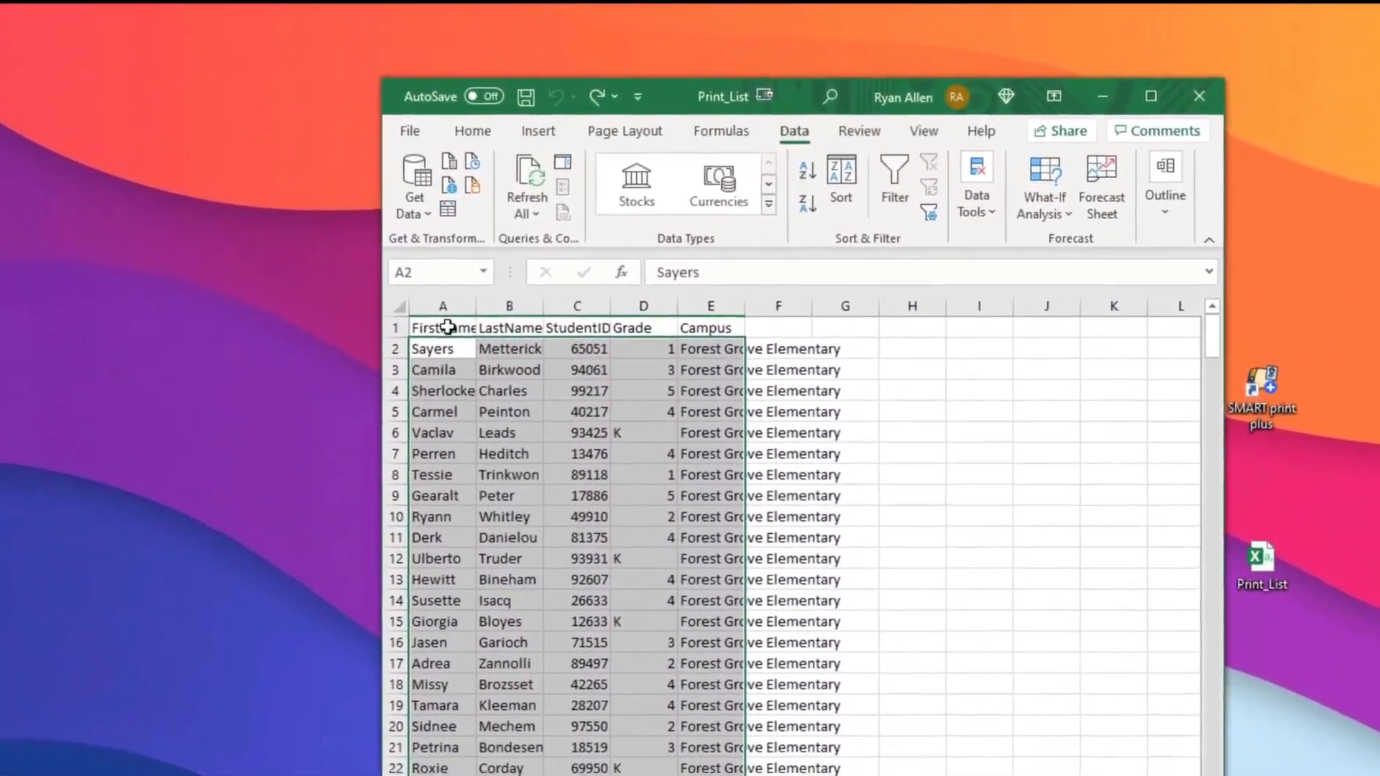
click(447, 328)
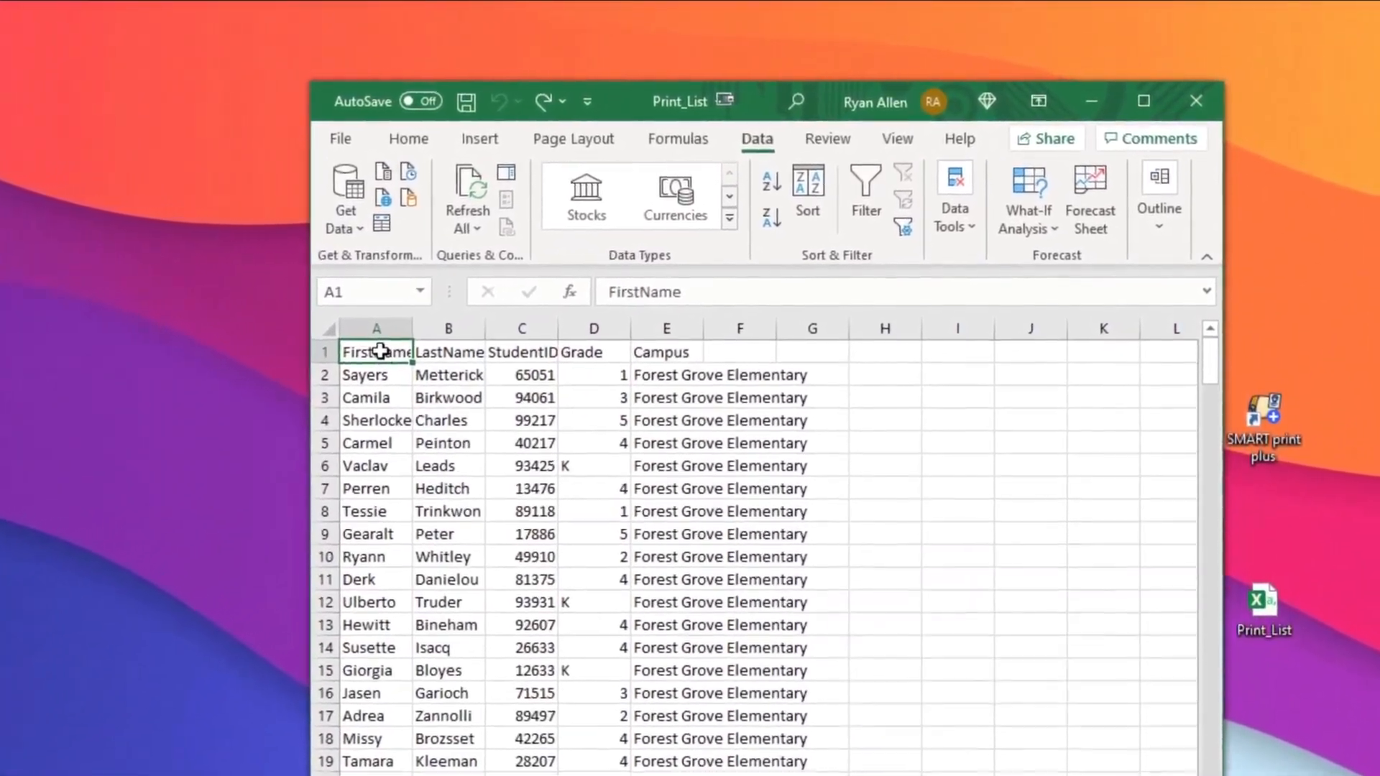
click(500, 327)
click(497, 357)
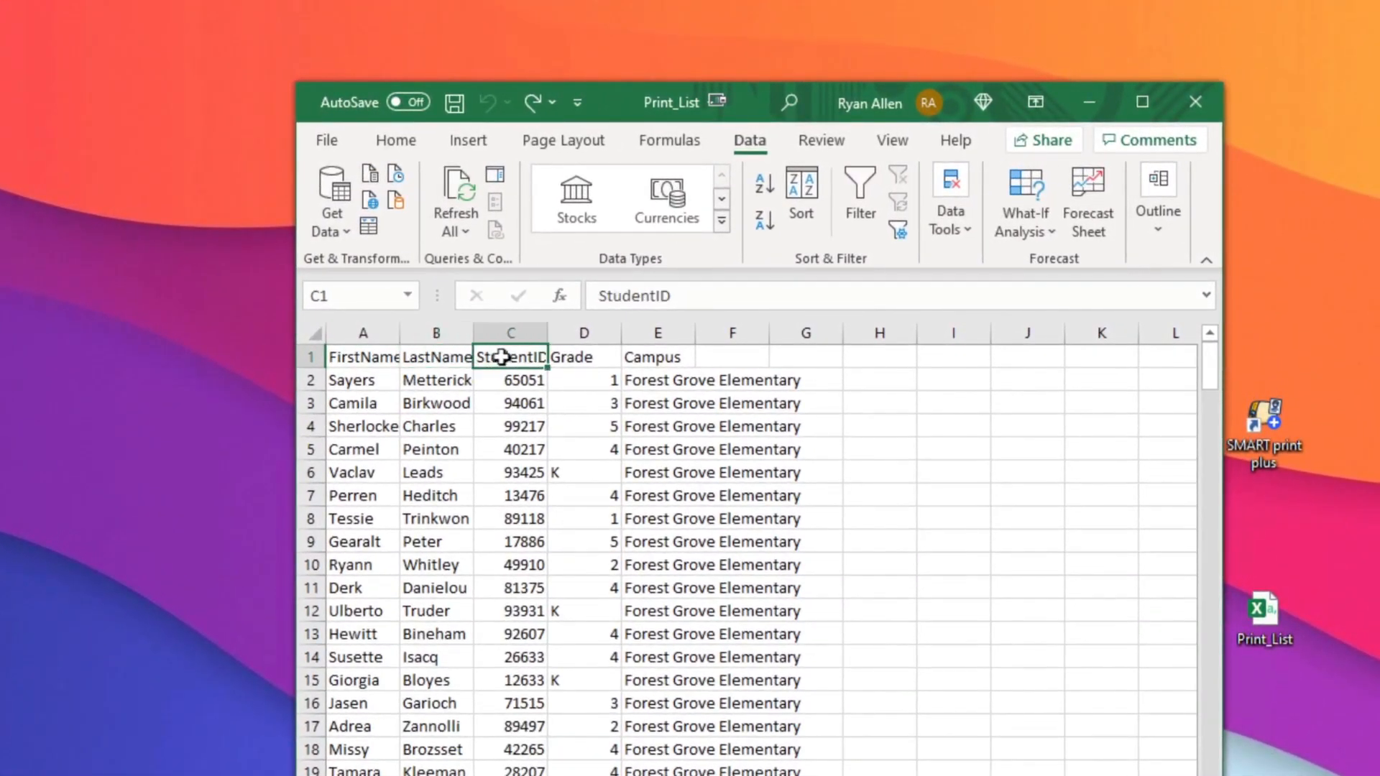
click(577, 357)
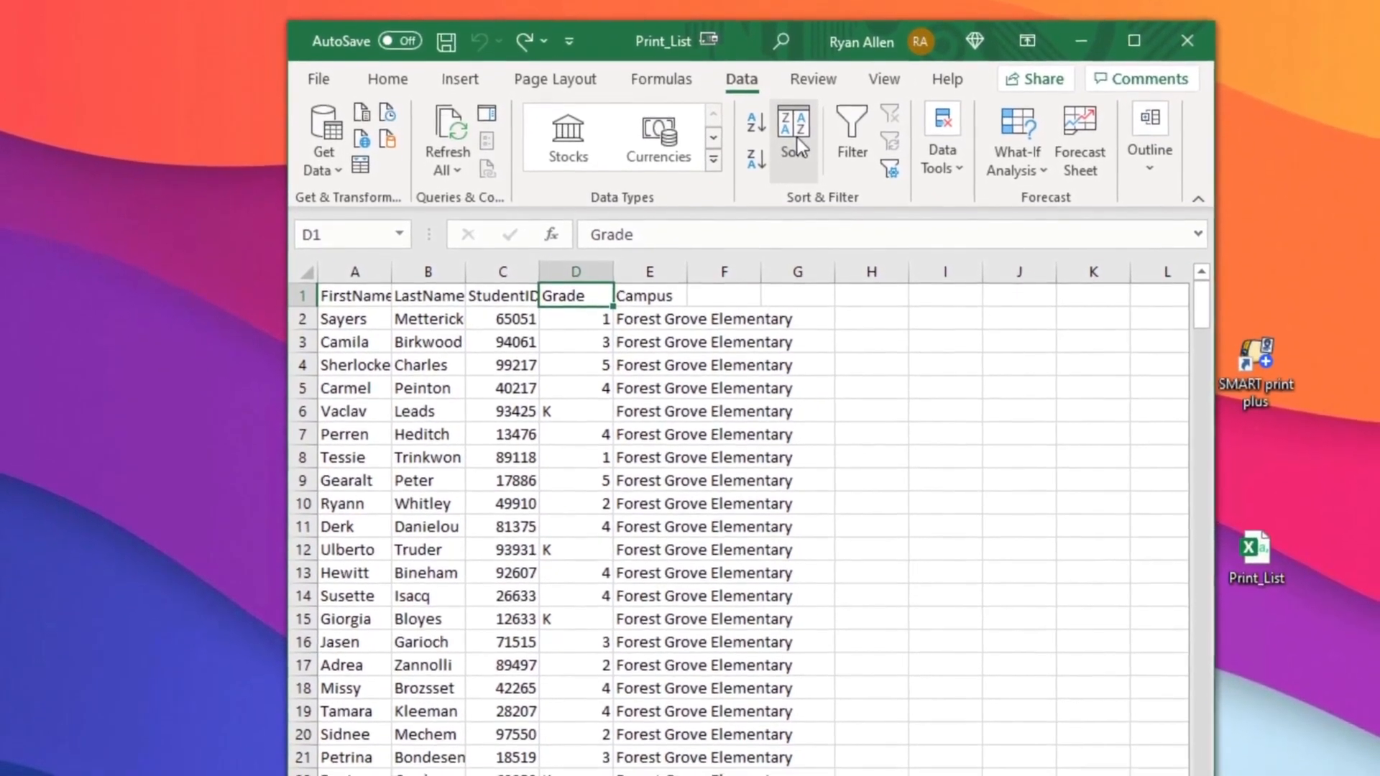
Sort the student list by Grade on cell values, smallest to largest
click(797, 142)
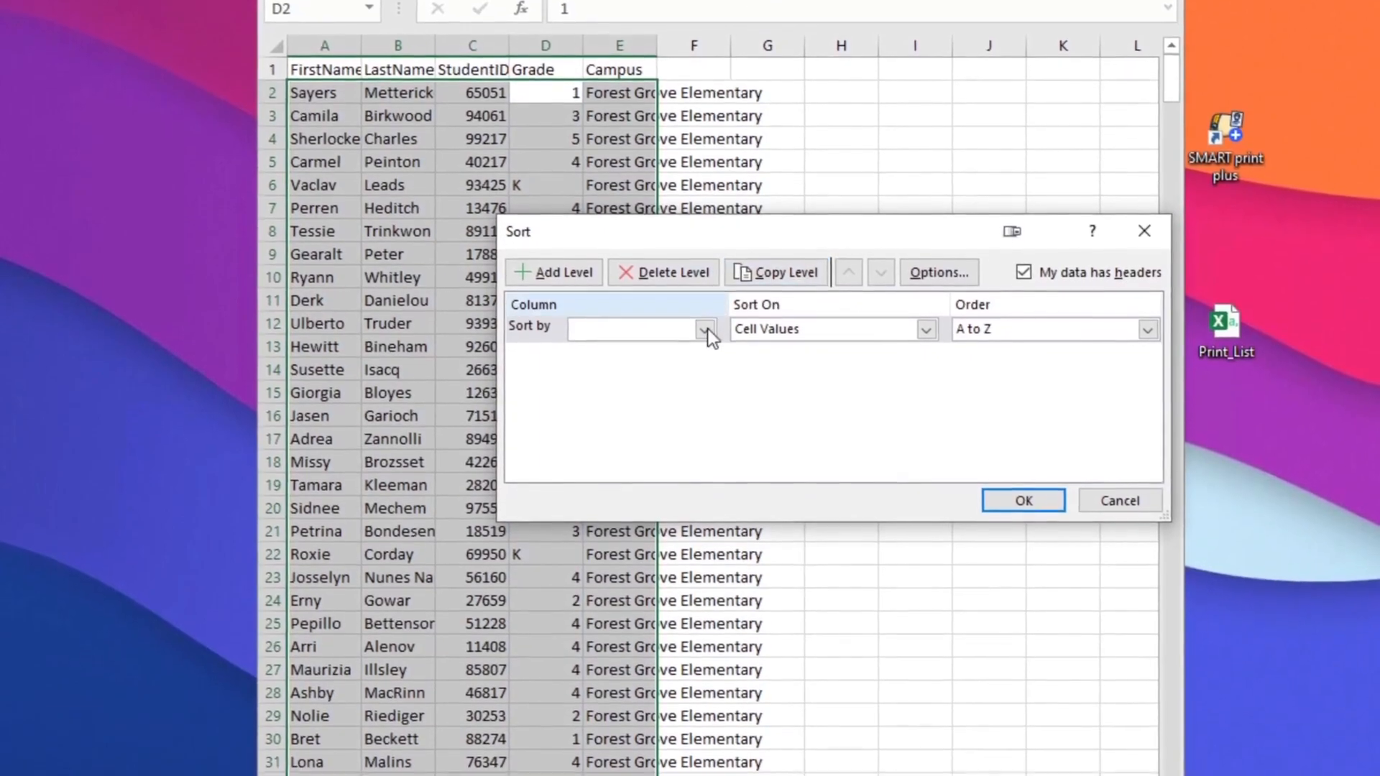
click(706, 320)
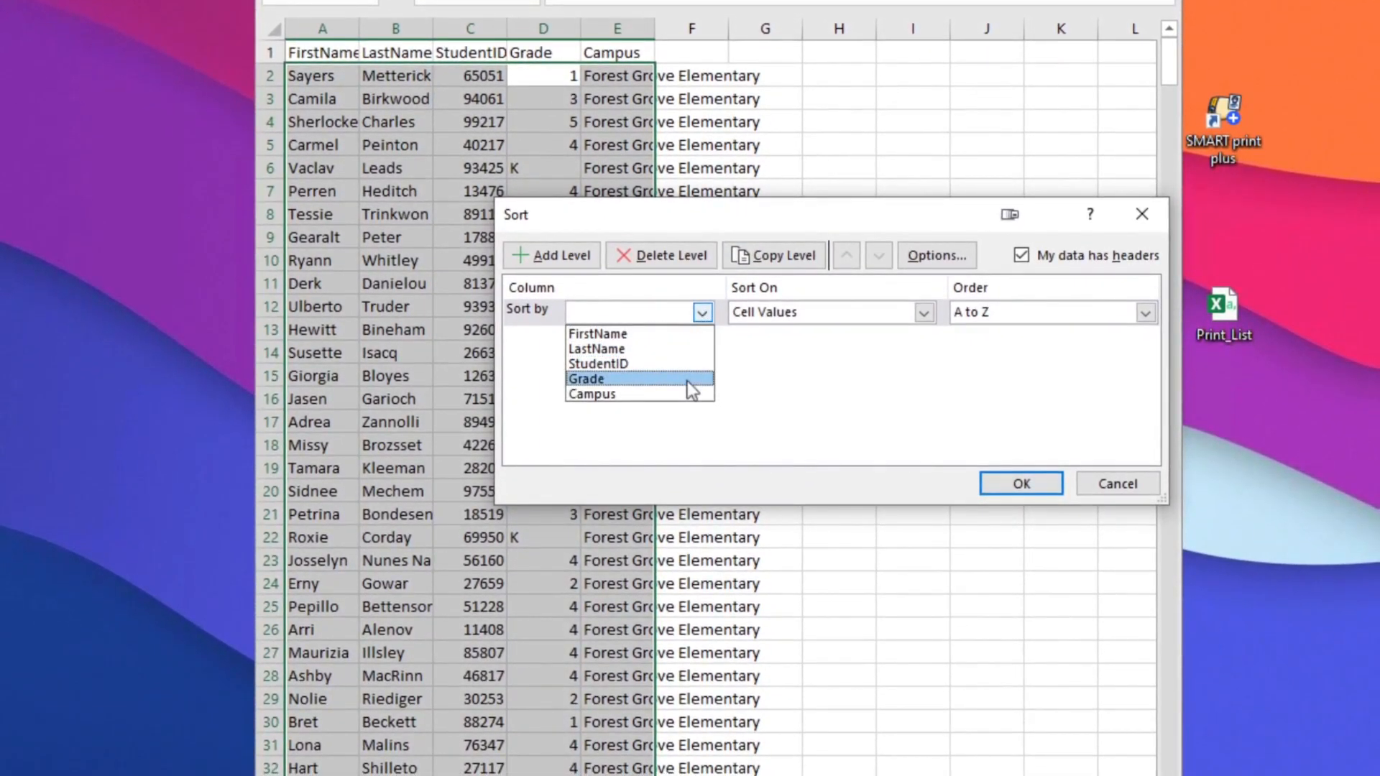
click(688, 387)
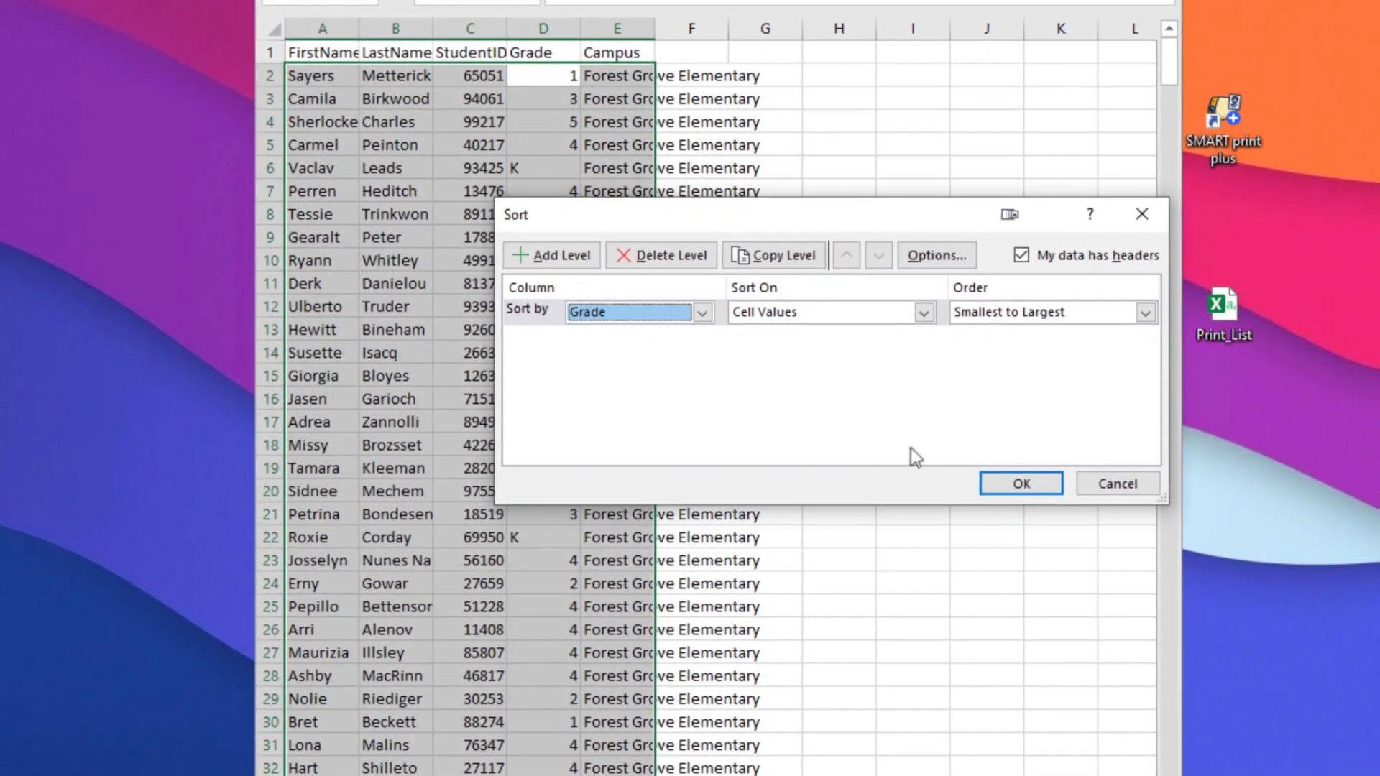
click(1018, 482)
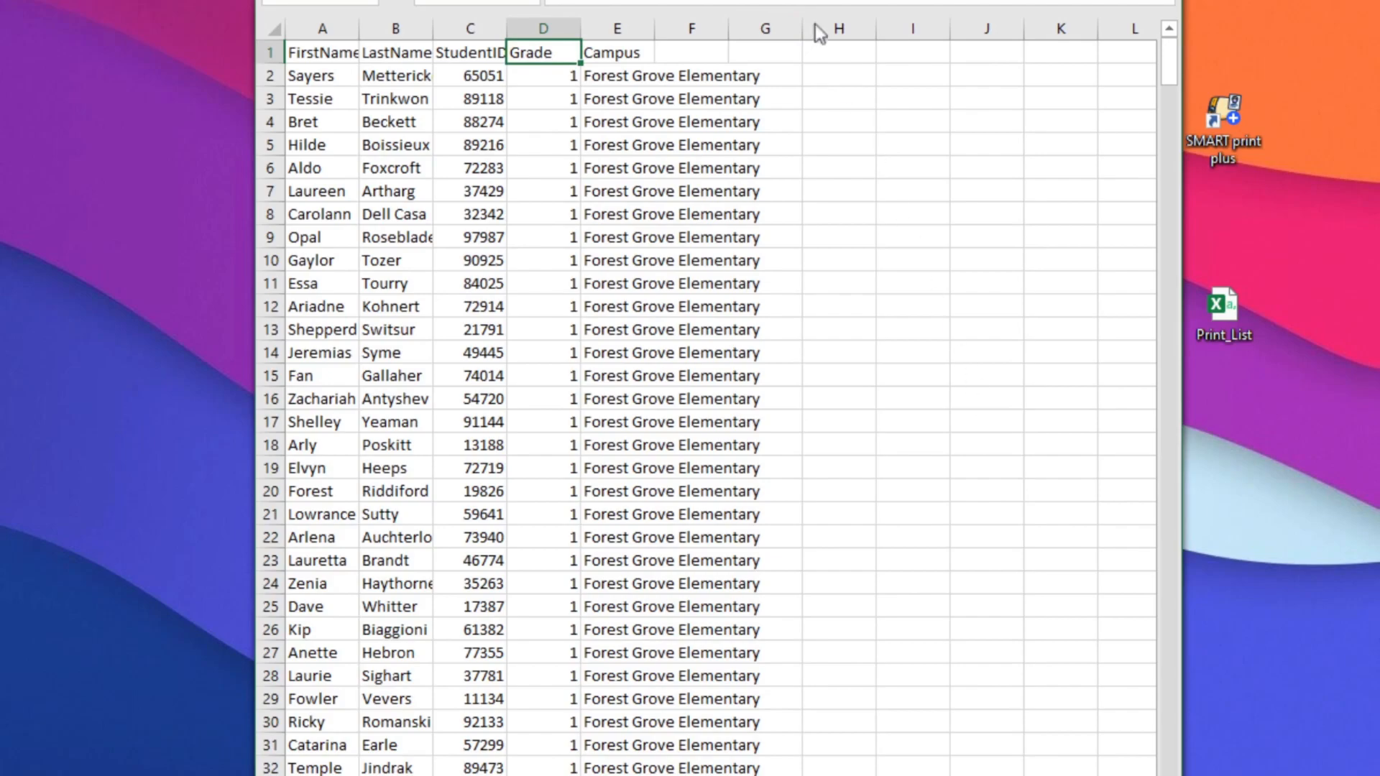
Add a second sort level below Grade that orders the list by LastName from Z to A
key(alt+a)
key(s)
key(s)
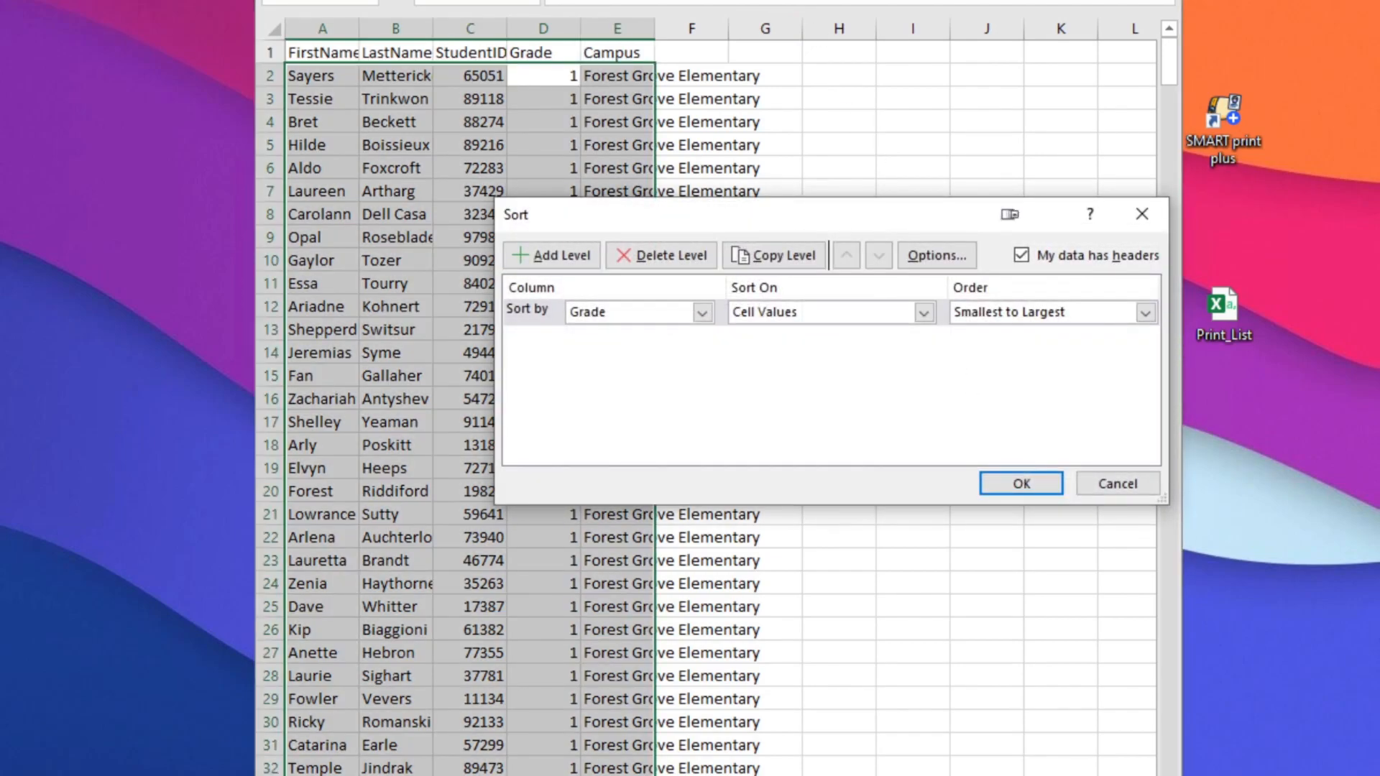
click(582, 258)
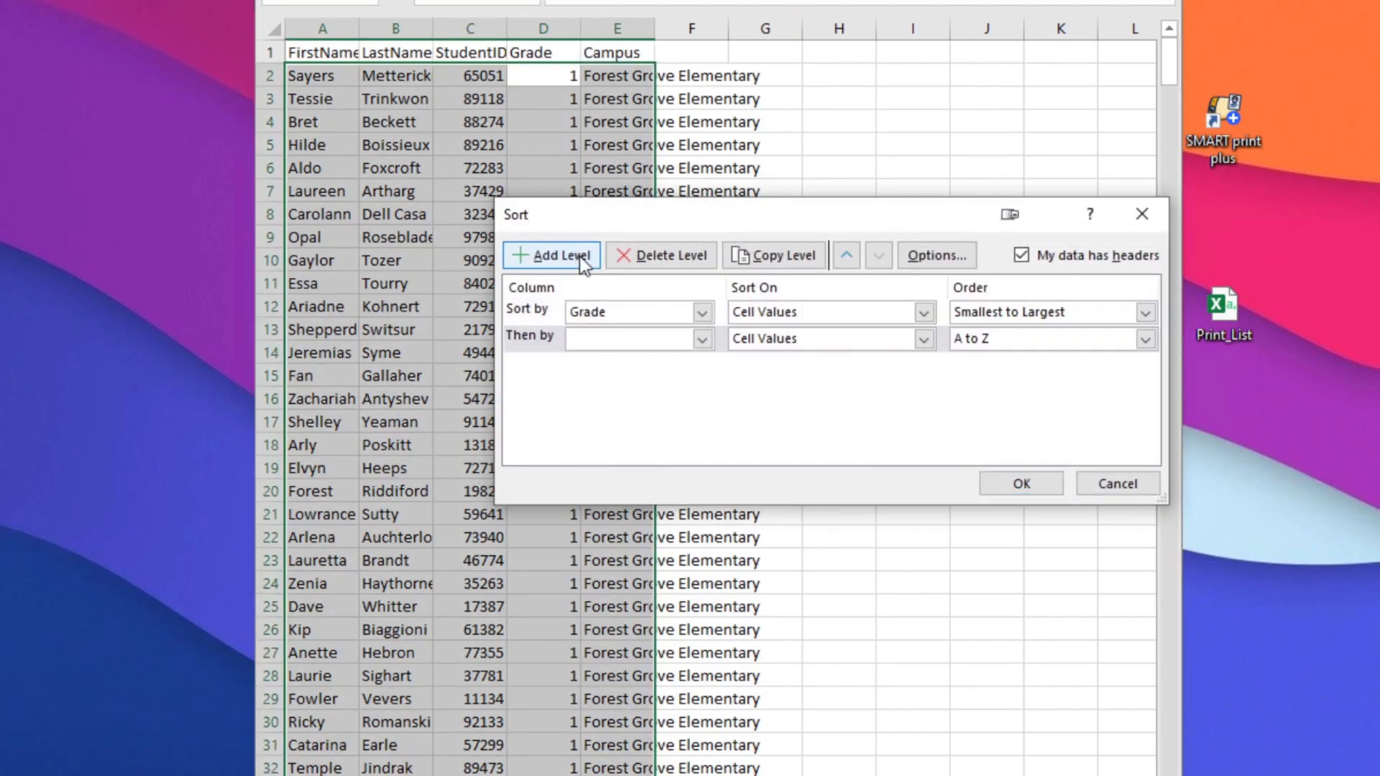
click(702, 339)
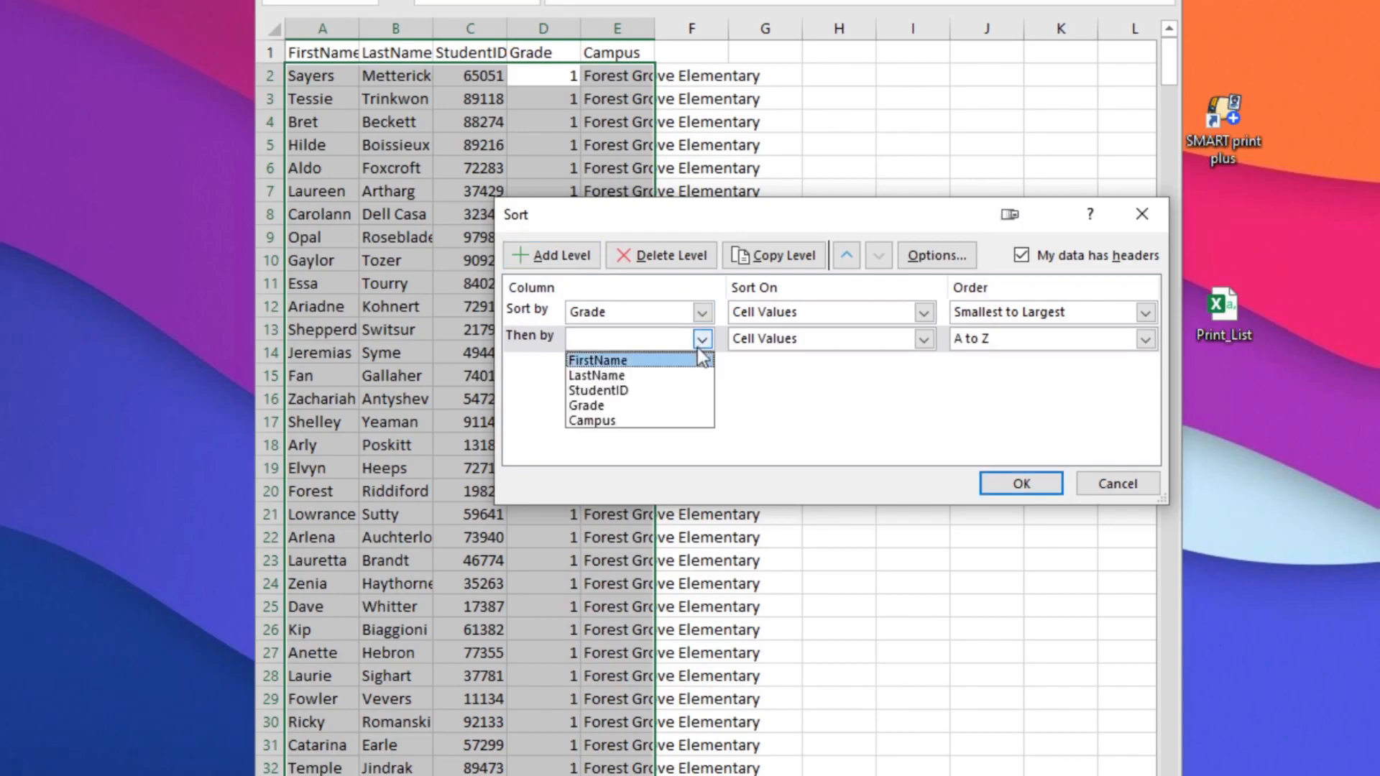
click(682, 375)
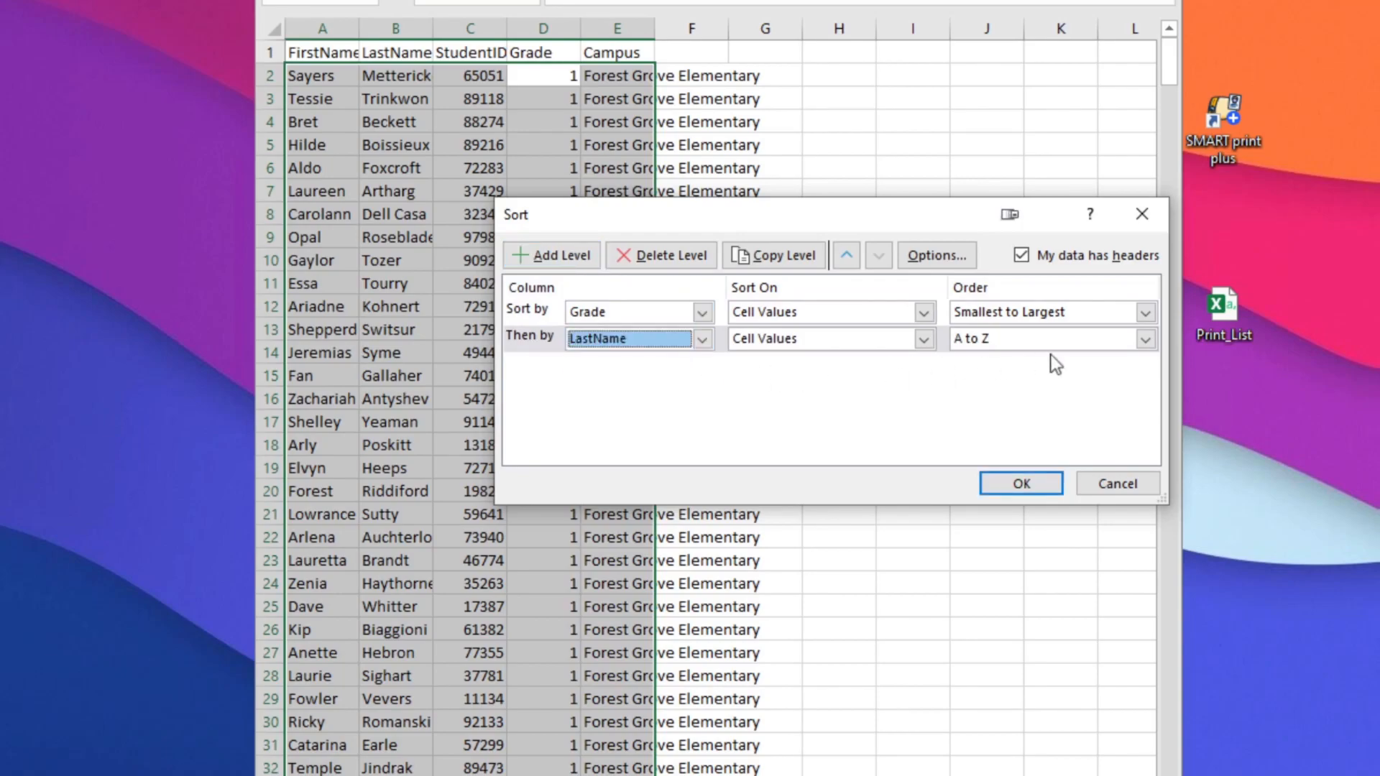
click(1144, 339)
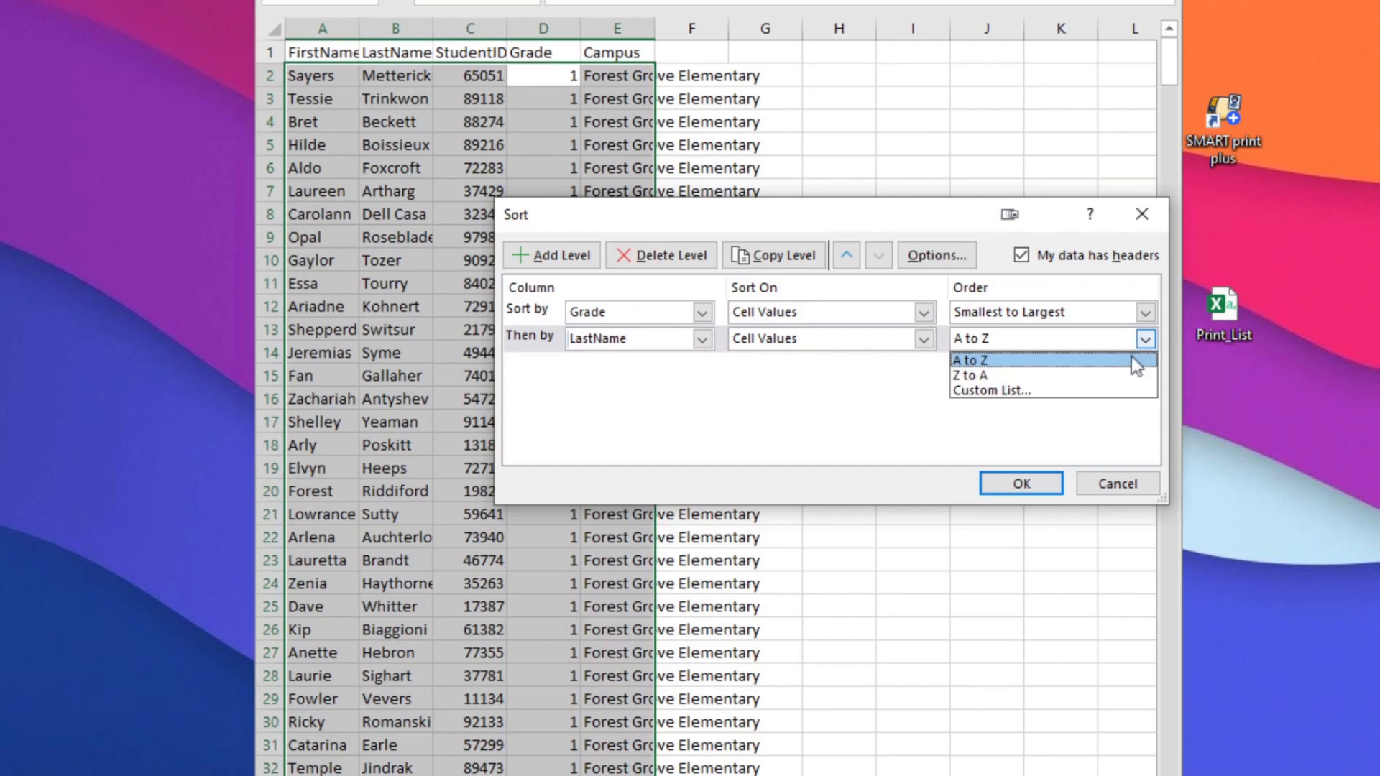
click(1126, 378)
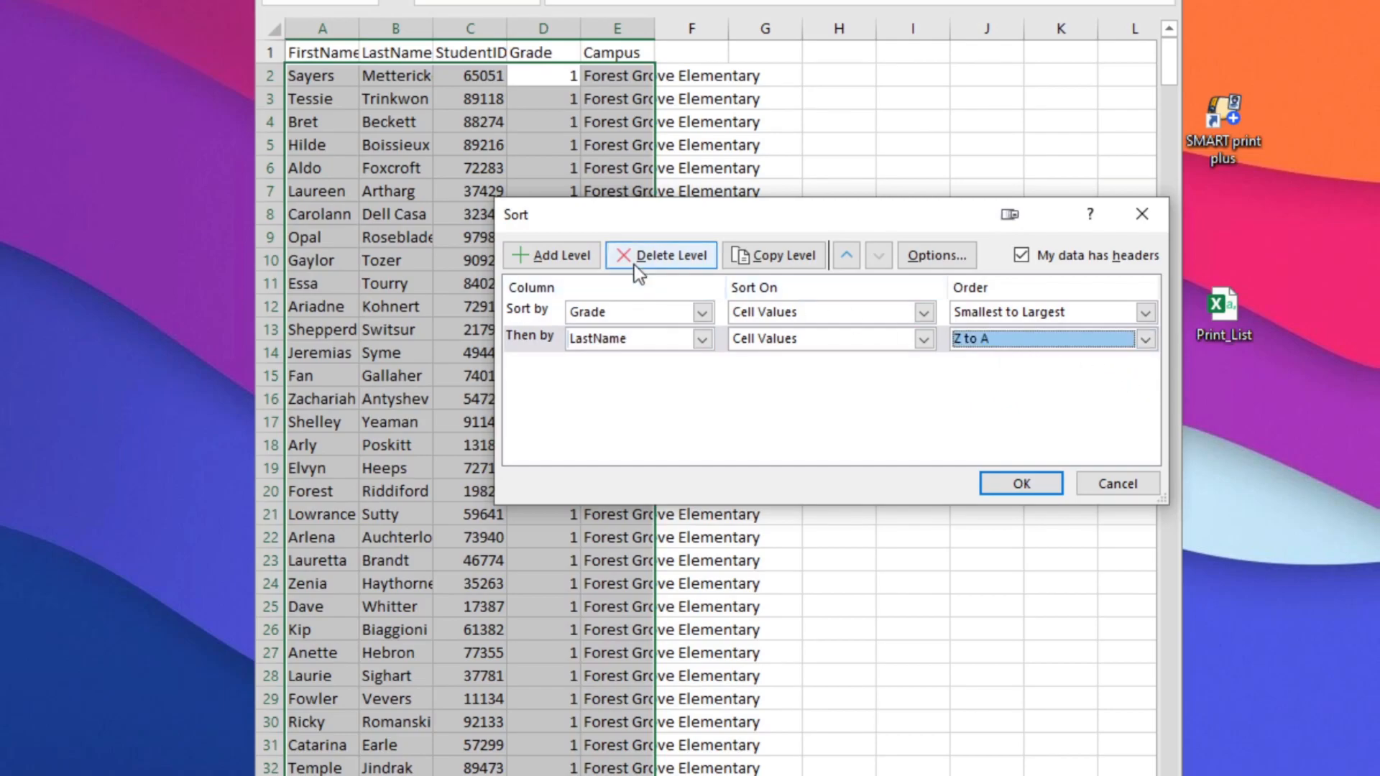
Add a third sort level by FirstName from A to Z and apply the multi-level sort
click(589, 256)
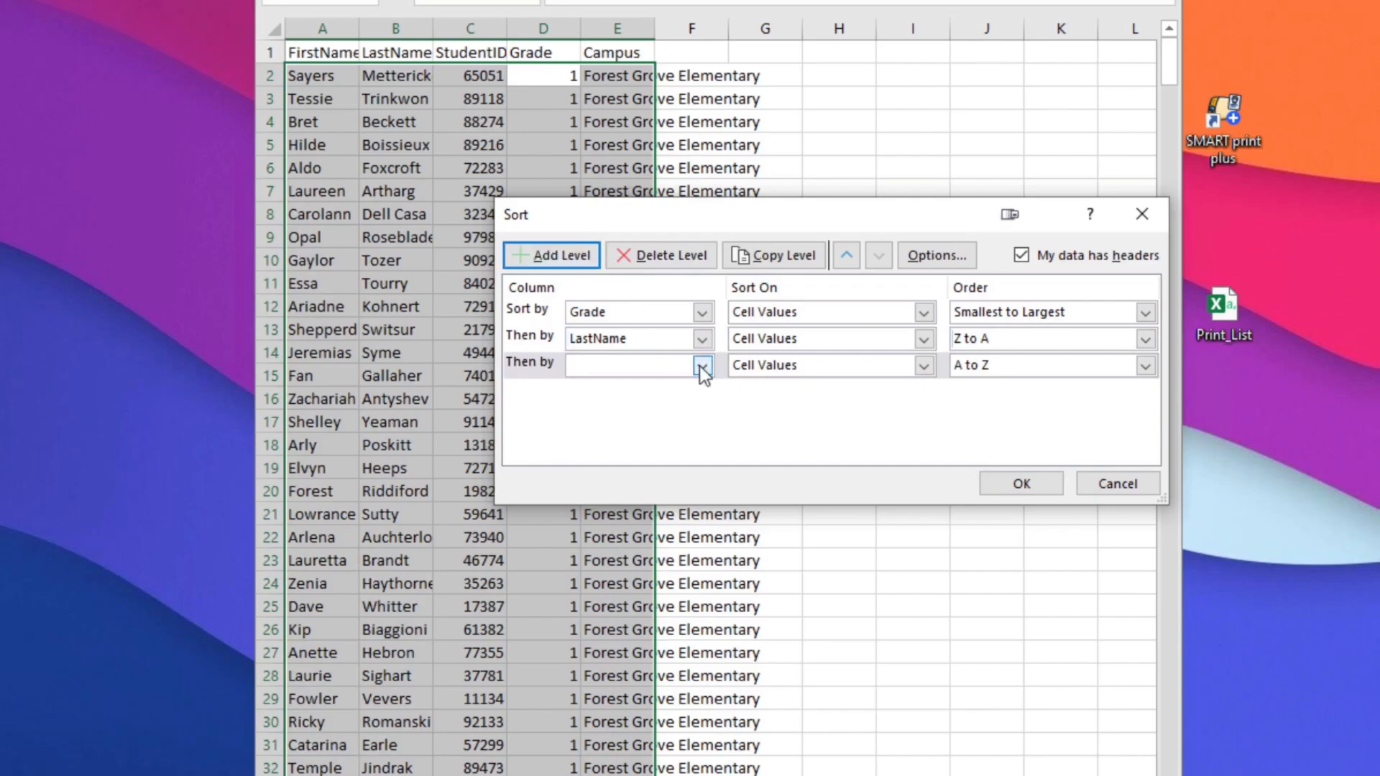
click(700, 366)
click(690, 385)
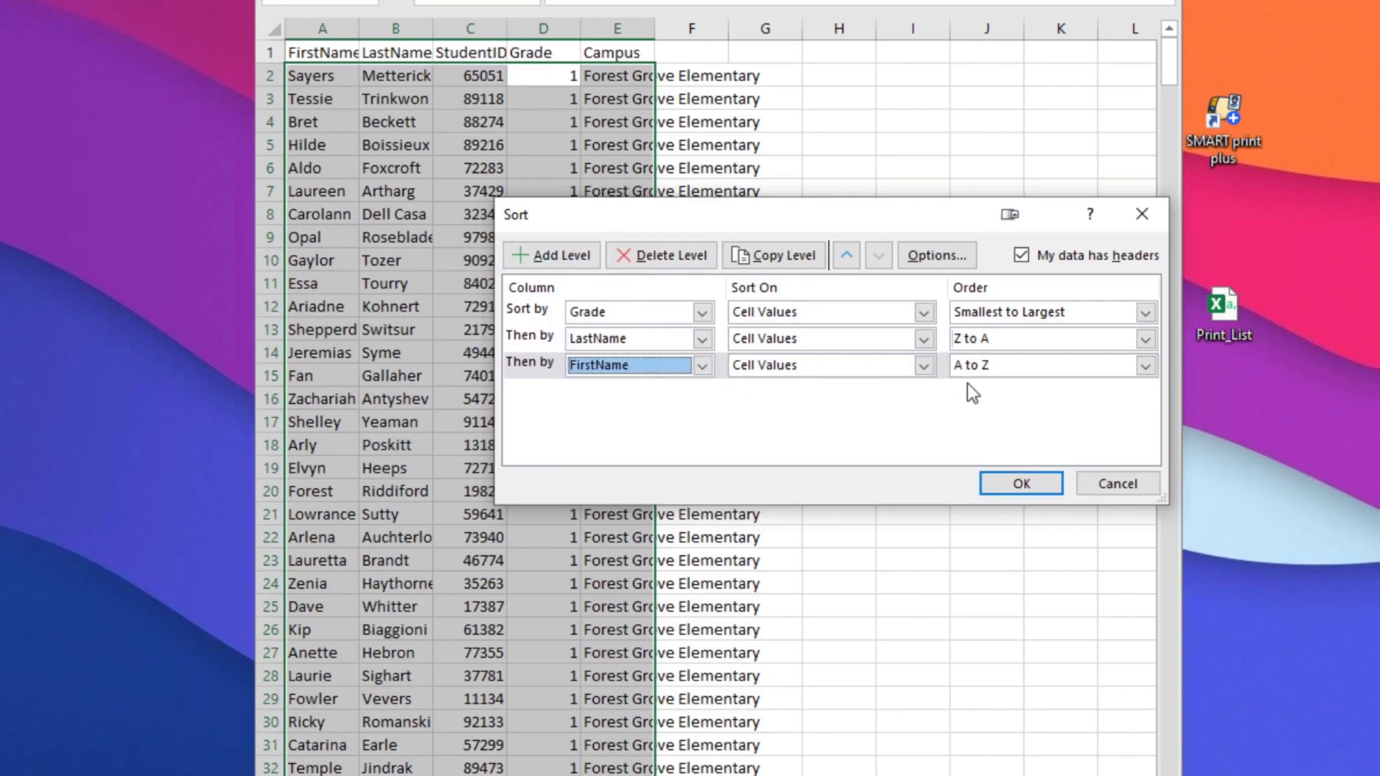
click(1015, 483)
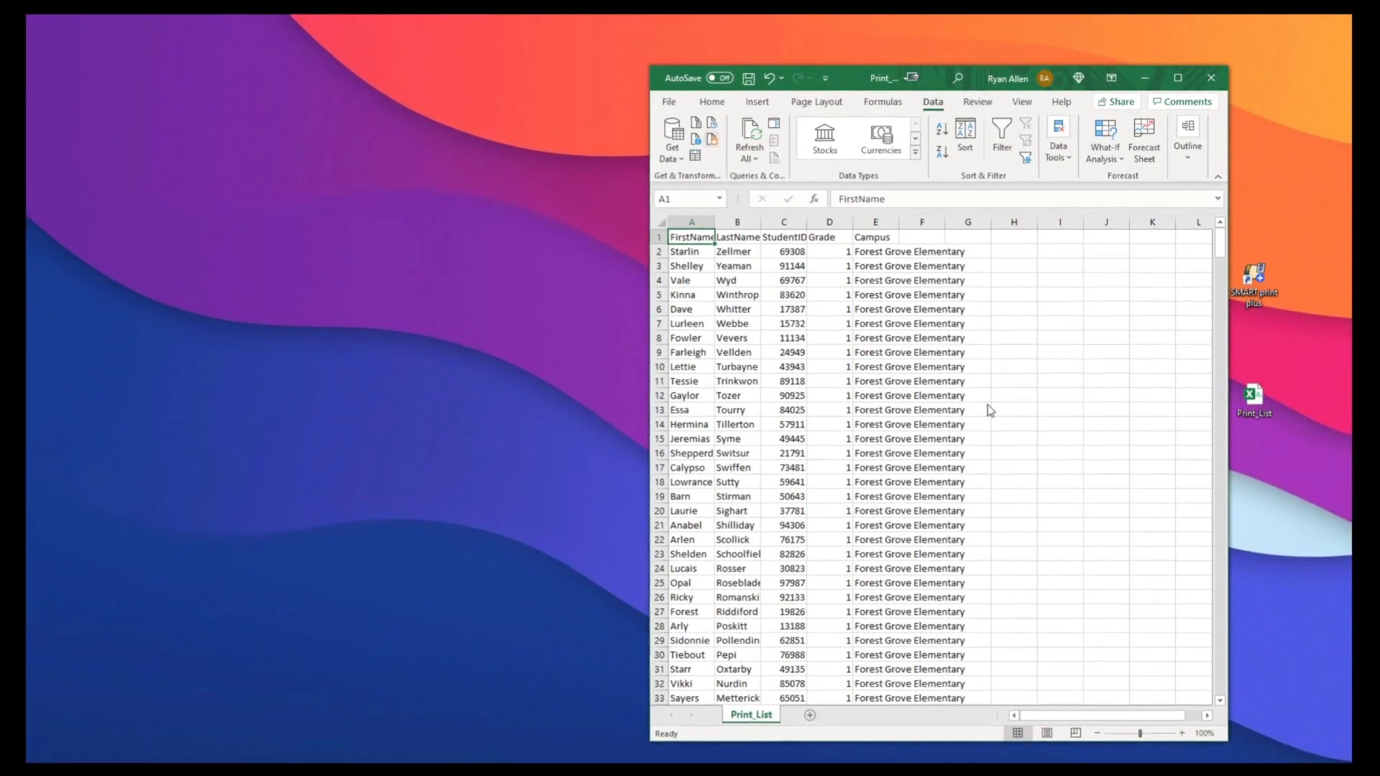
Save the sorted list to the desktop as Print_List in Excel Workbook (*.xlsx) format
click(670, 101)
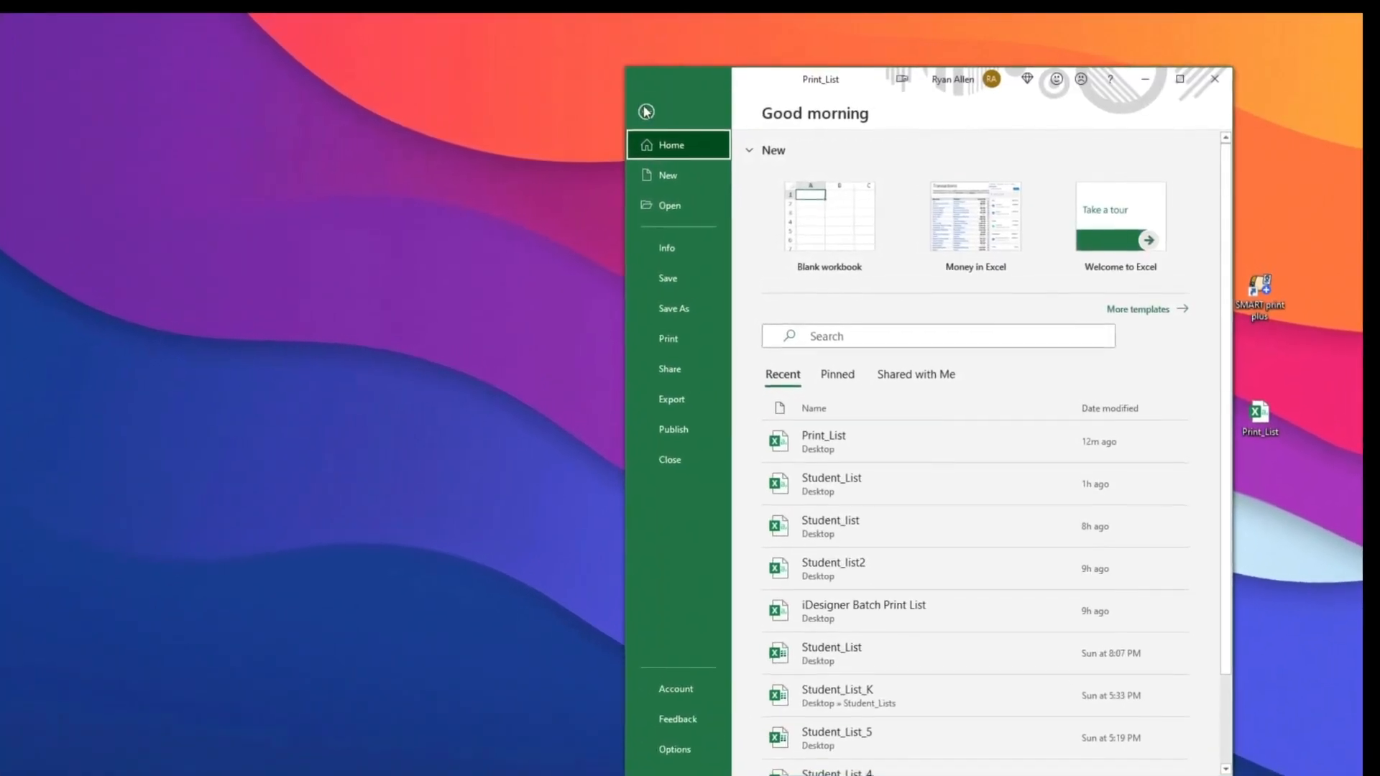
click(639, 328)
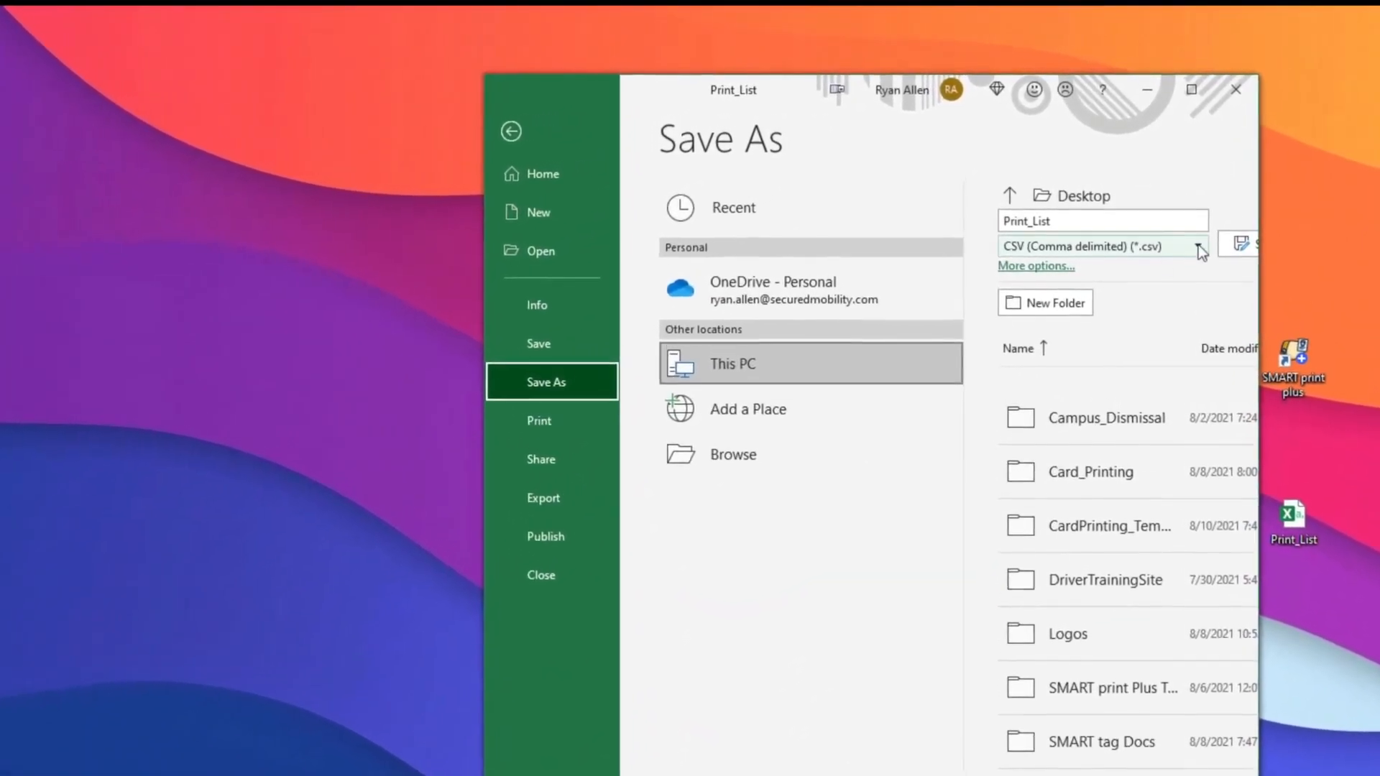
click(1172, 239)
click(1166, 287)
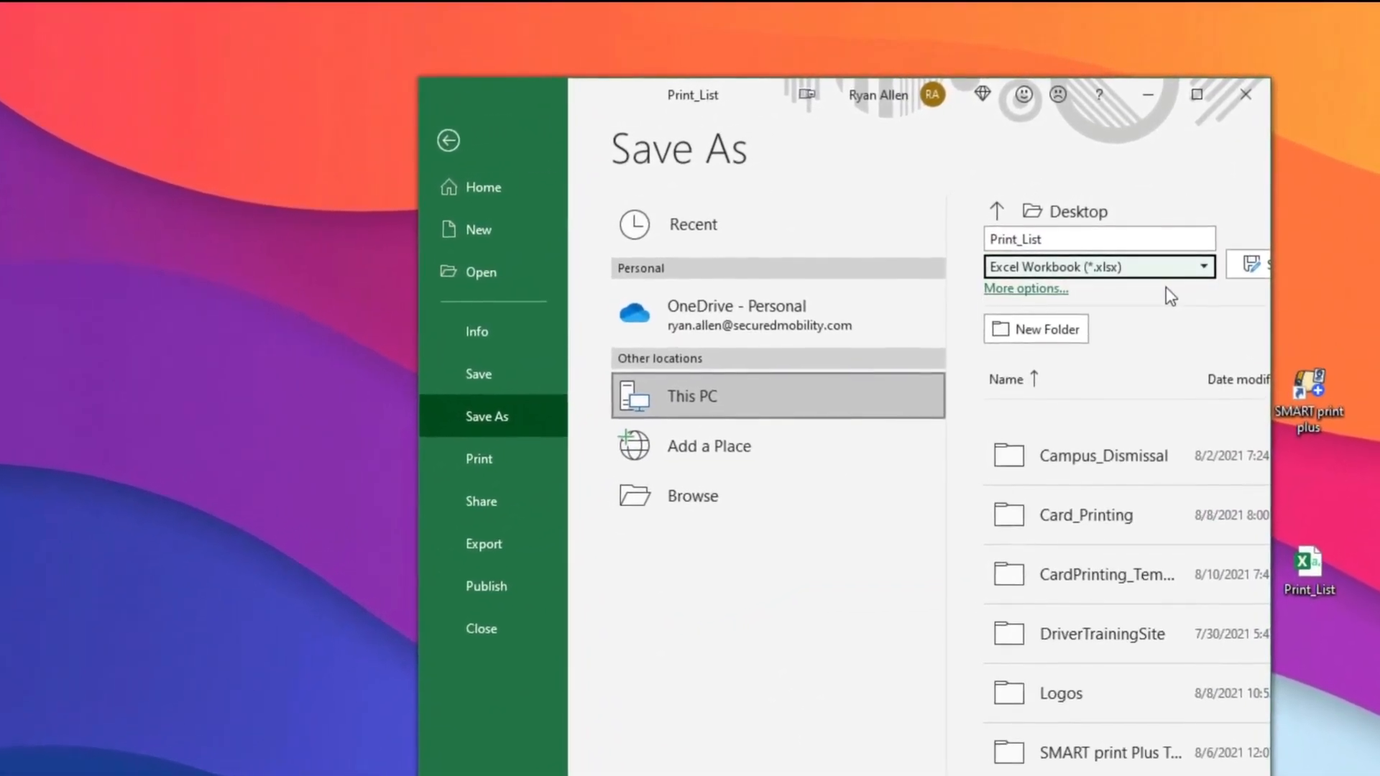
click(1254, 274)
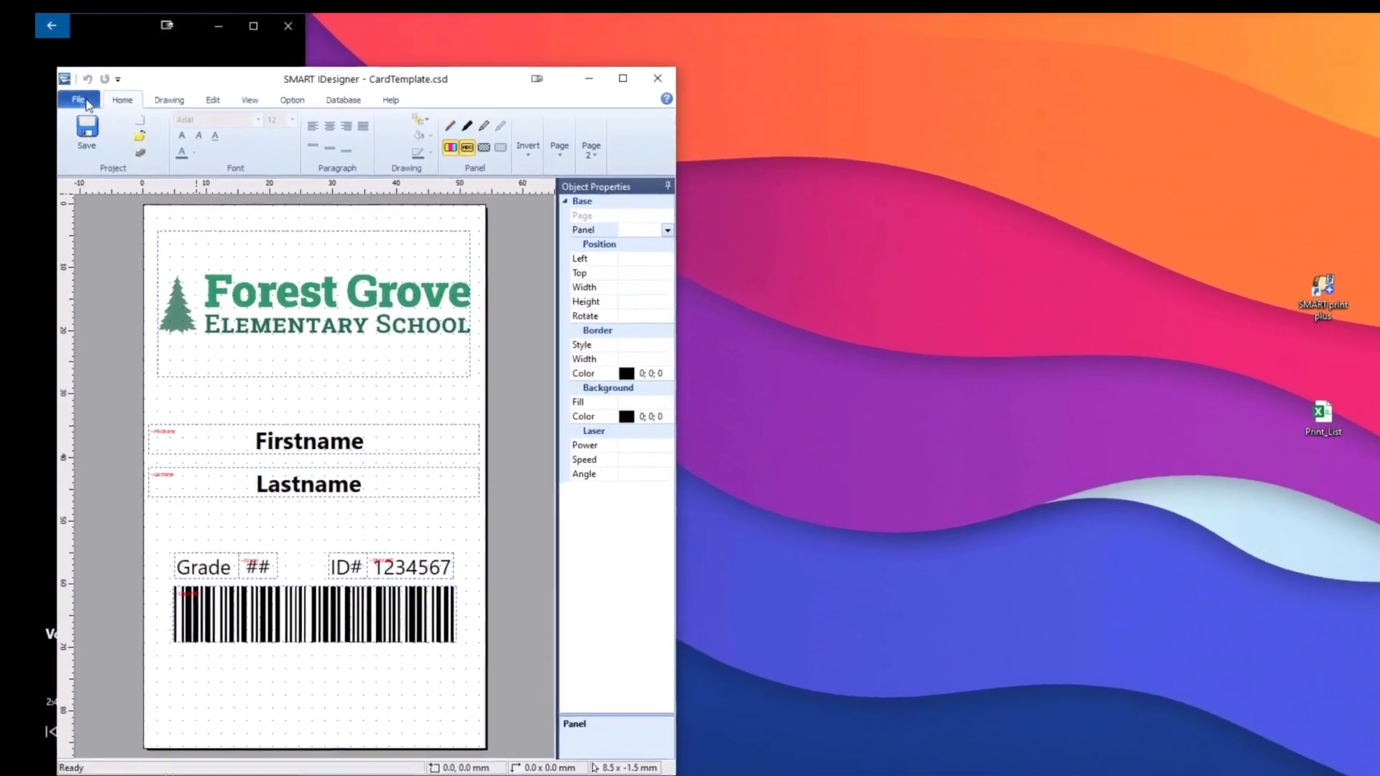
In SMART IDesigner, start a database import from Excel for CardTemplate.csd and open the Print_List workbook from the desktop
click(84, 102)
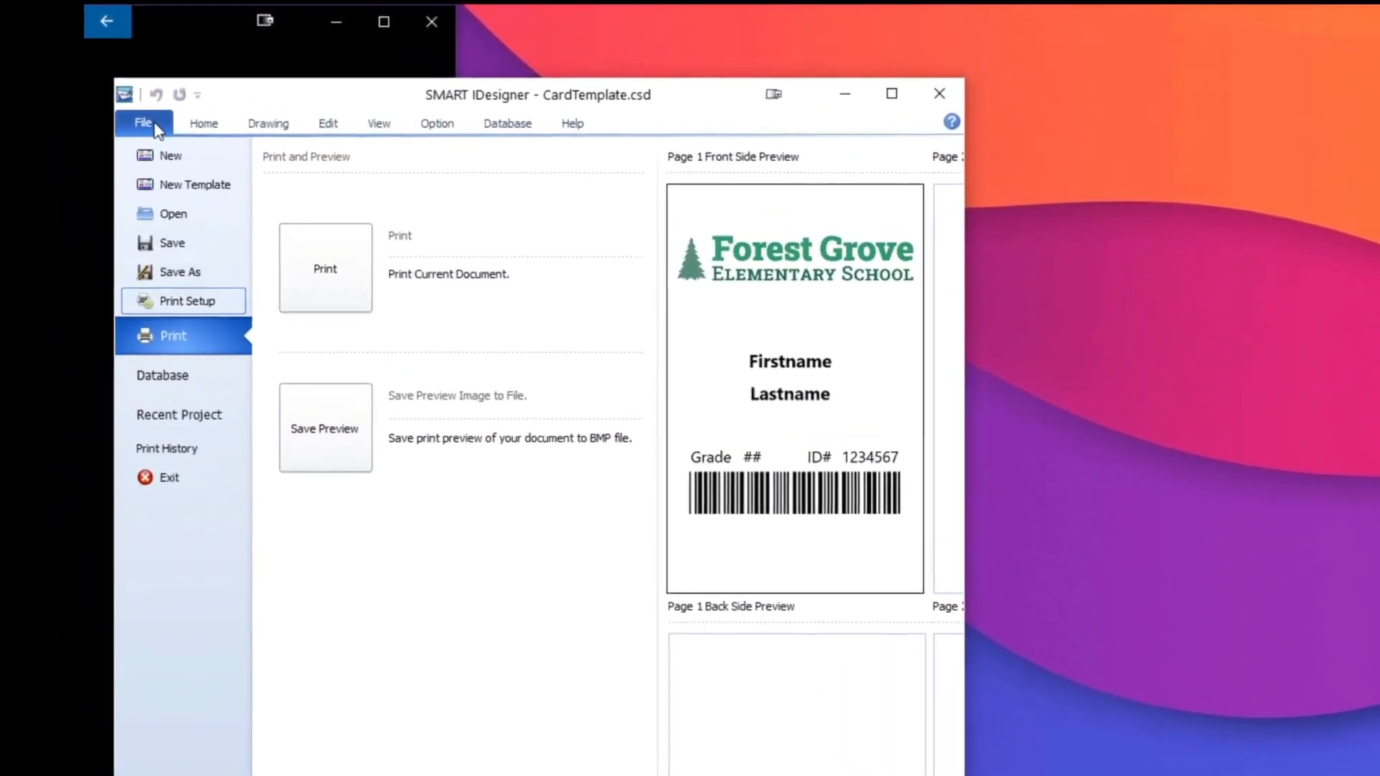
click(151, 375)
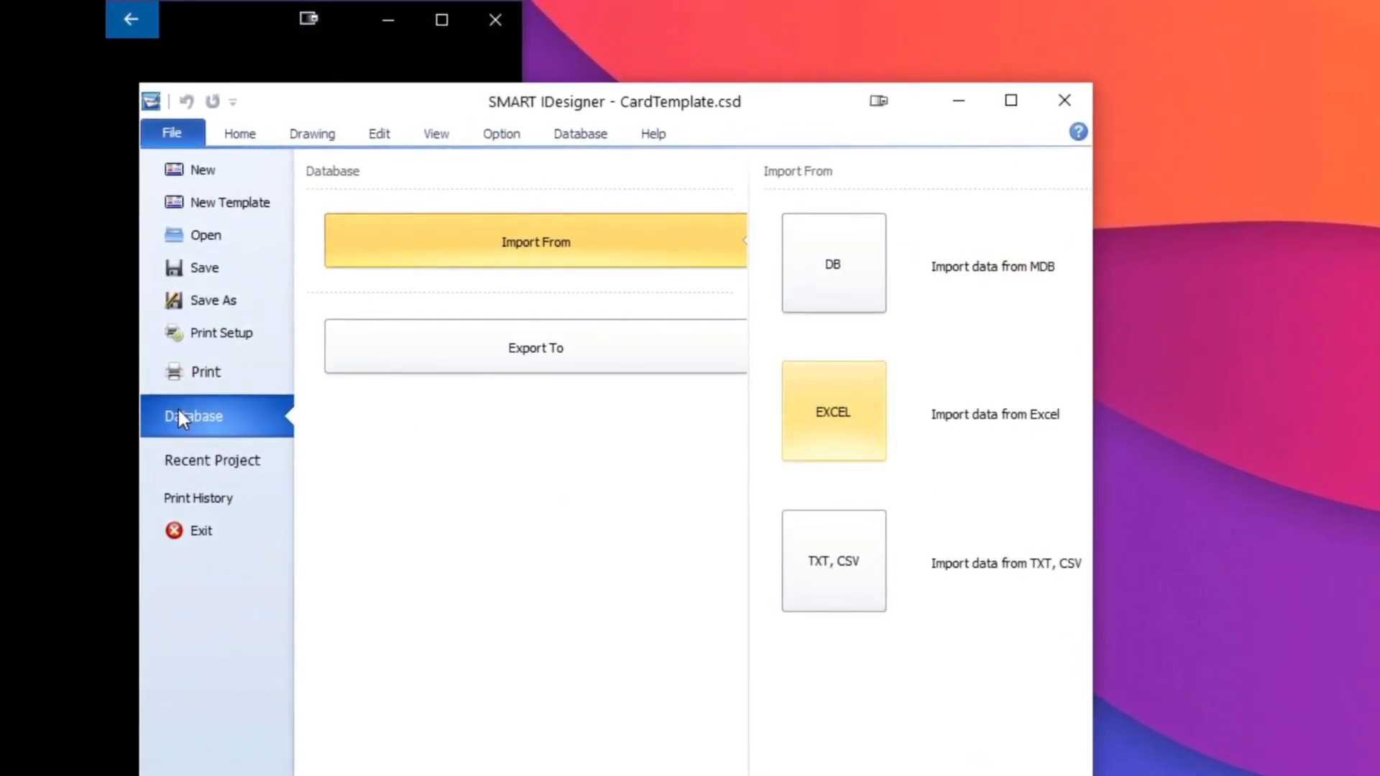
click(851, 406)
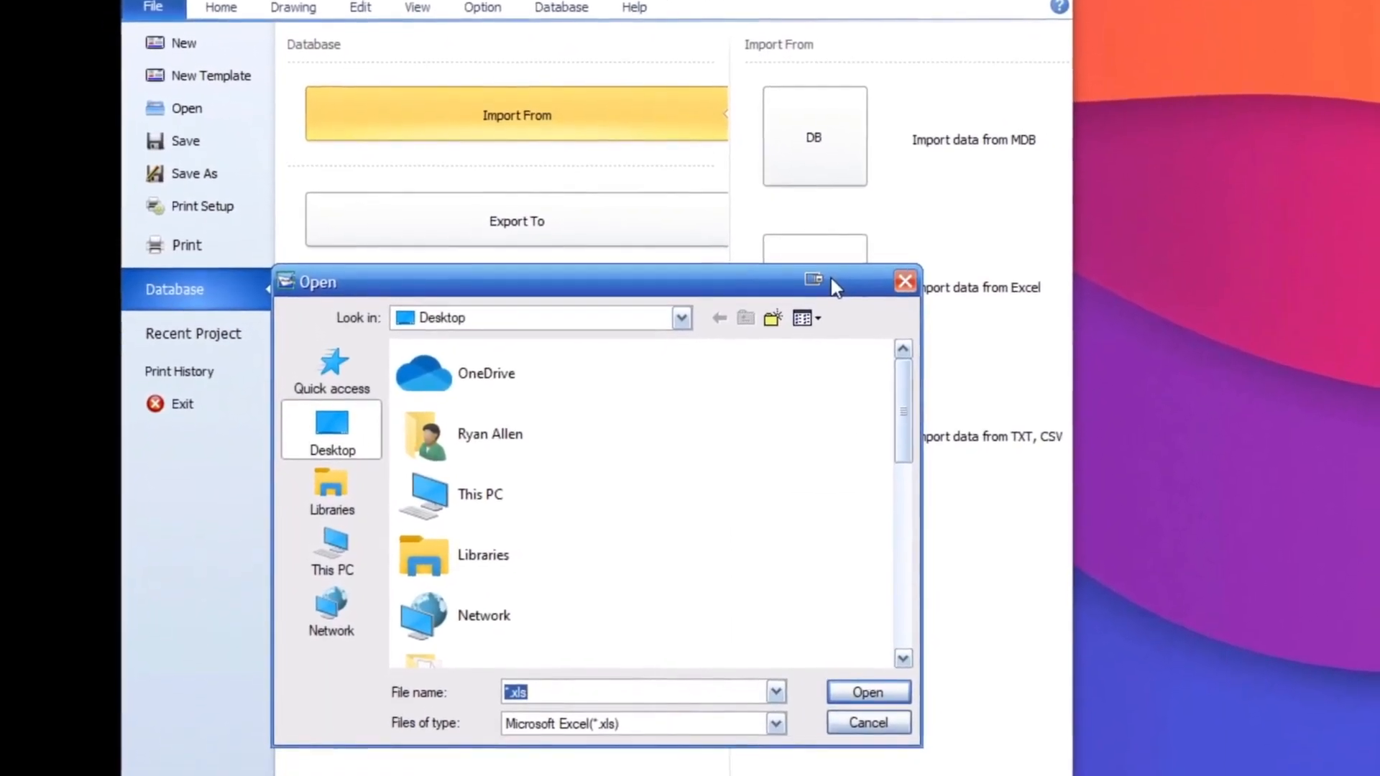
drag(903, 391, 887, 528)
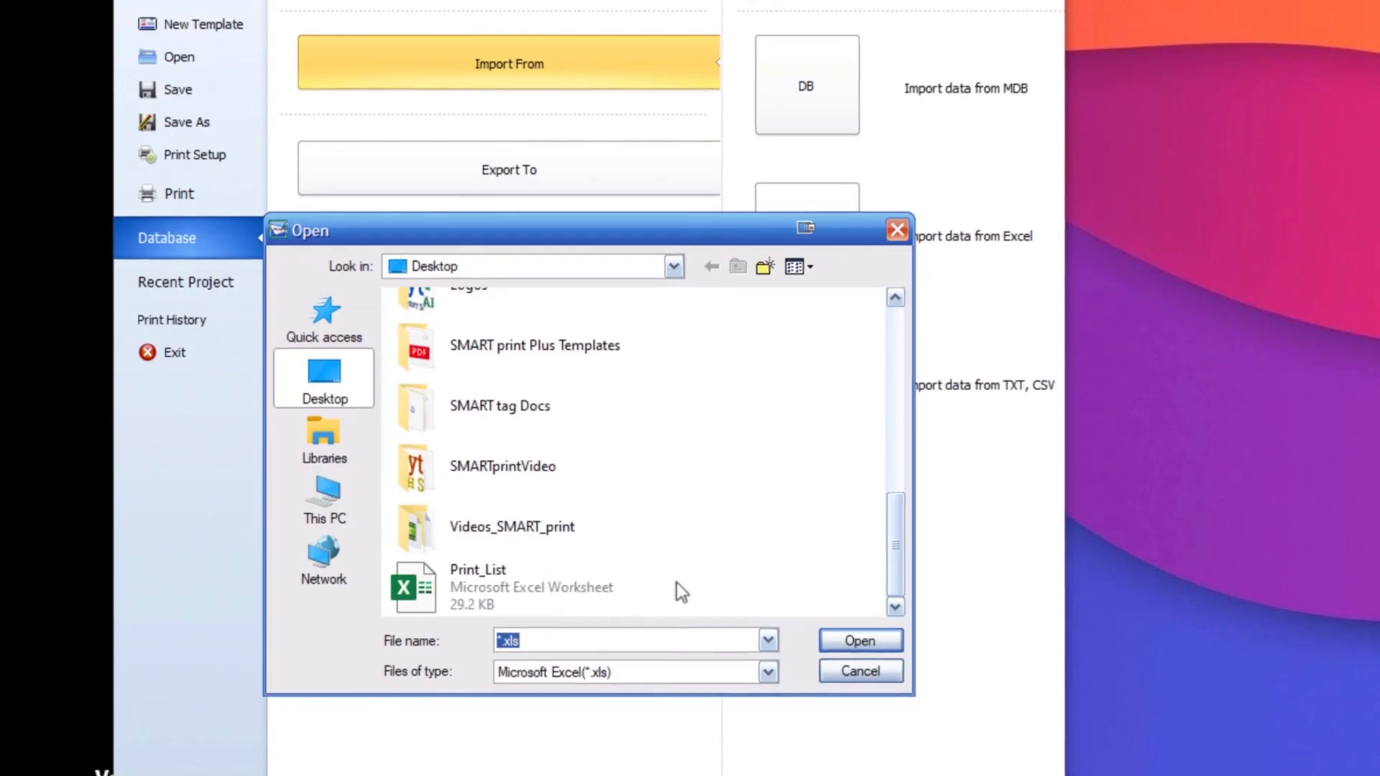
click(568, 591)
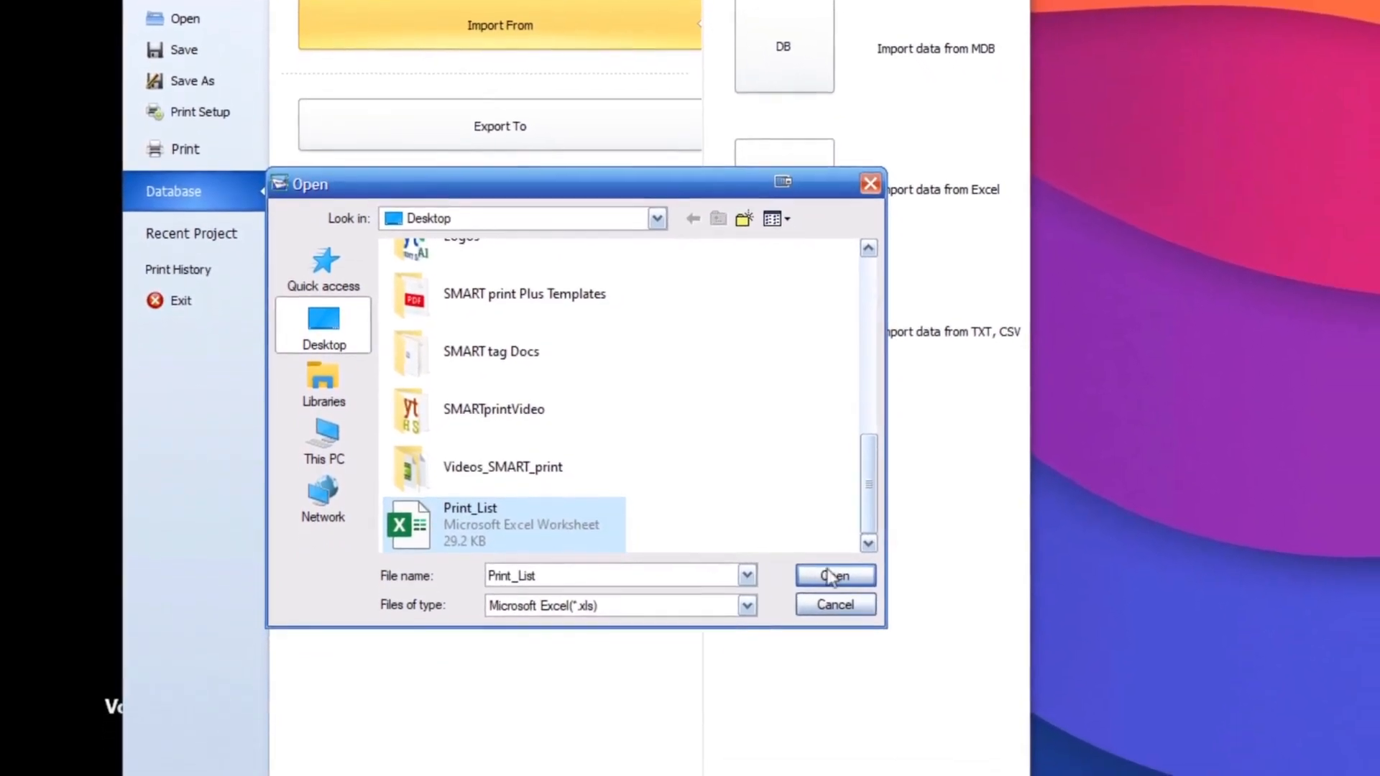
click(834, 575)
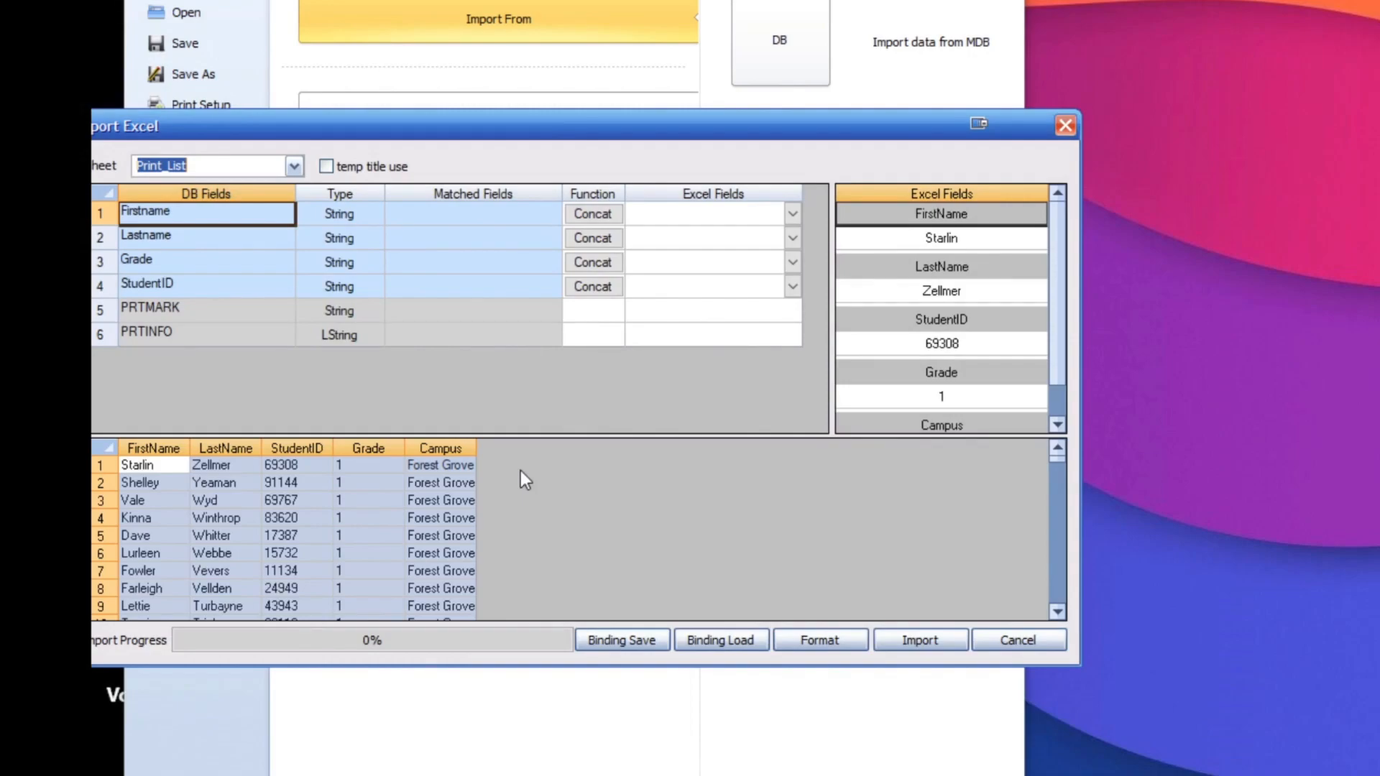
Match the Firstname and Lastname database fields to the FirstName and LastName columns of the Print_List sheet
click(271, 194)
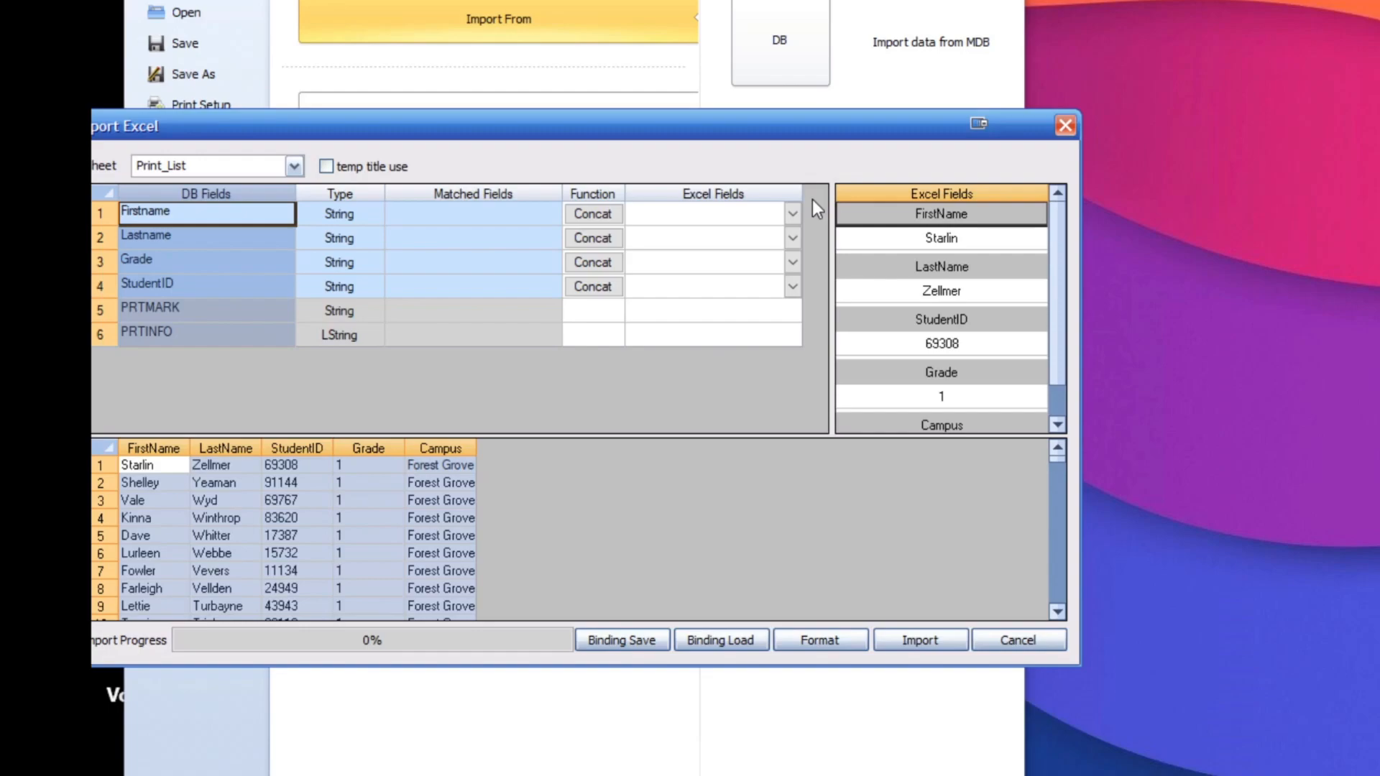
click(792, 213)
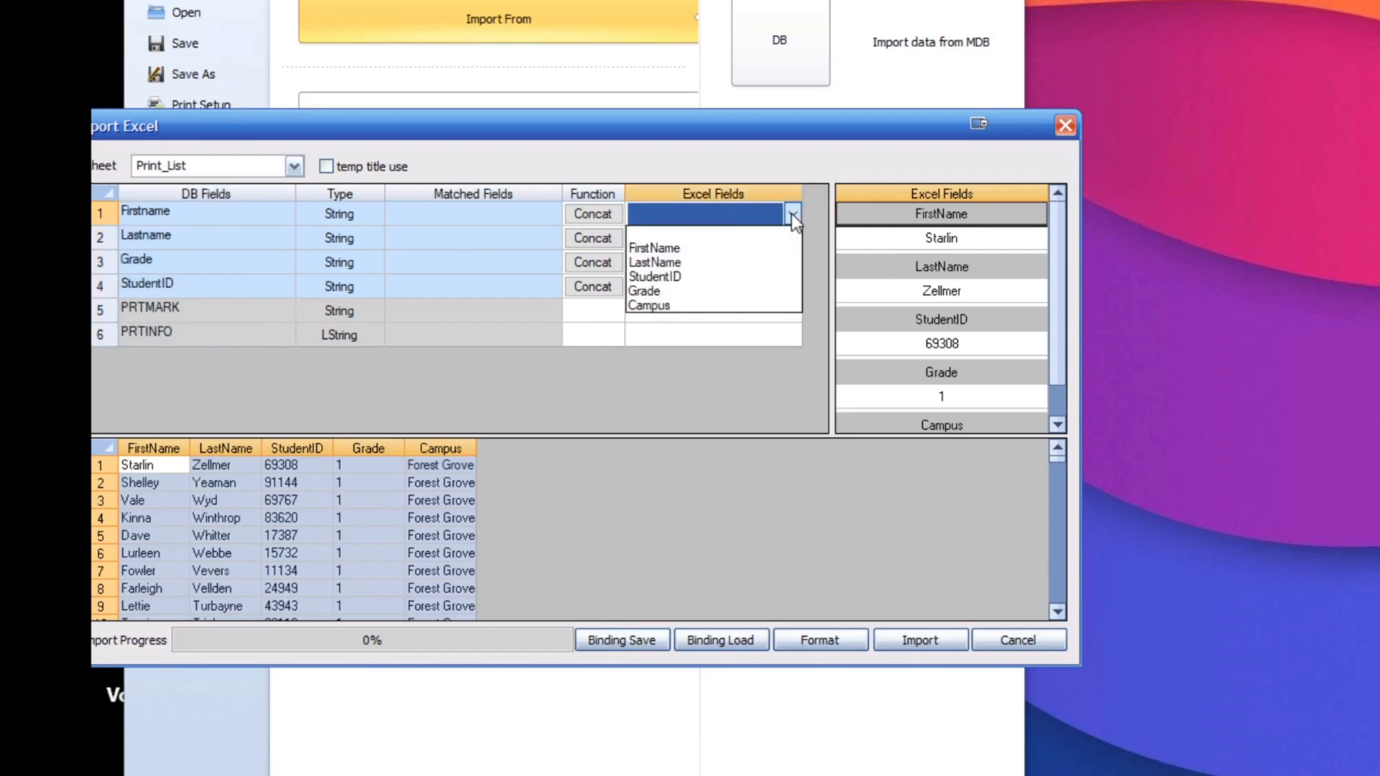
click(663, 248)
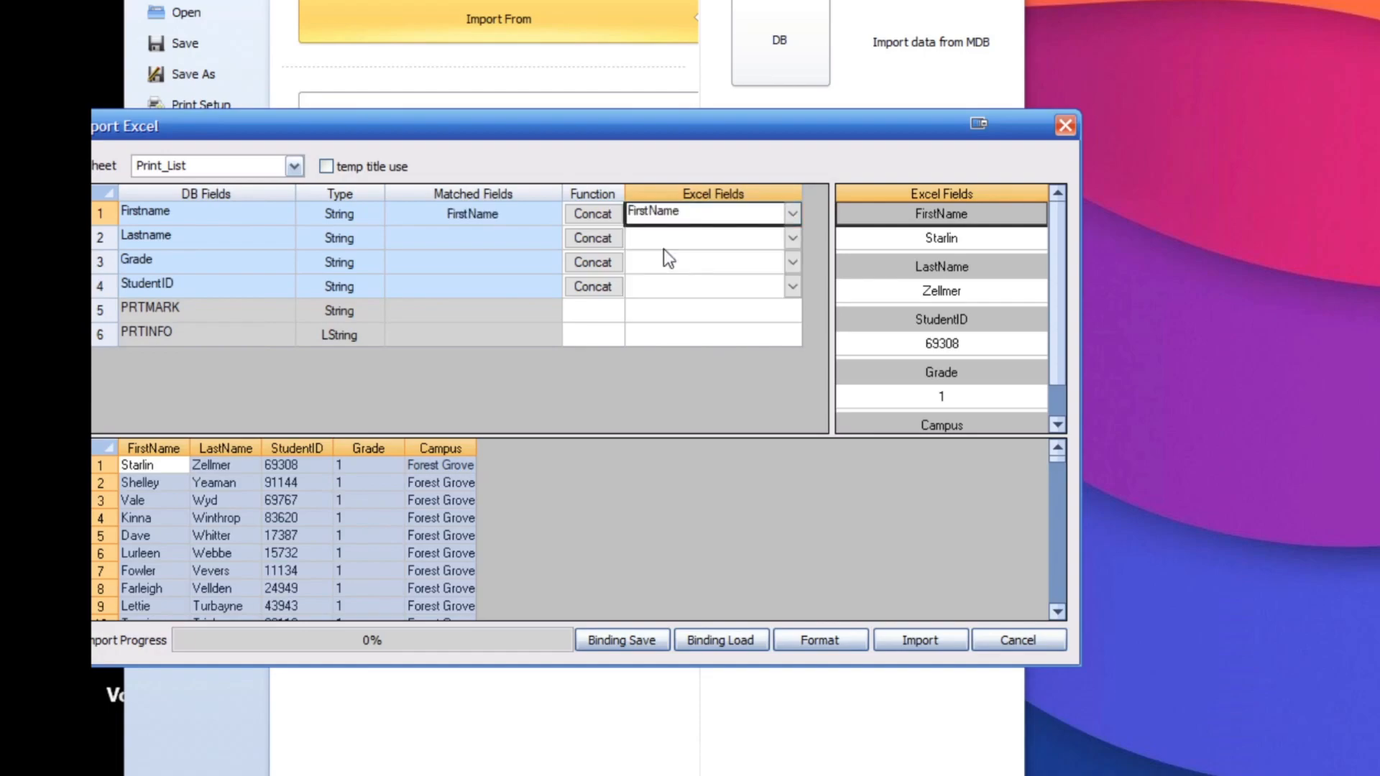
click(792, 238)
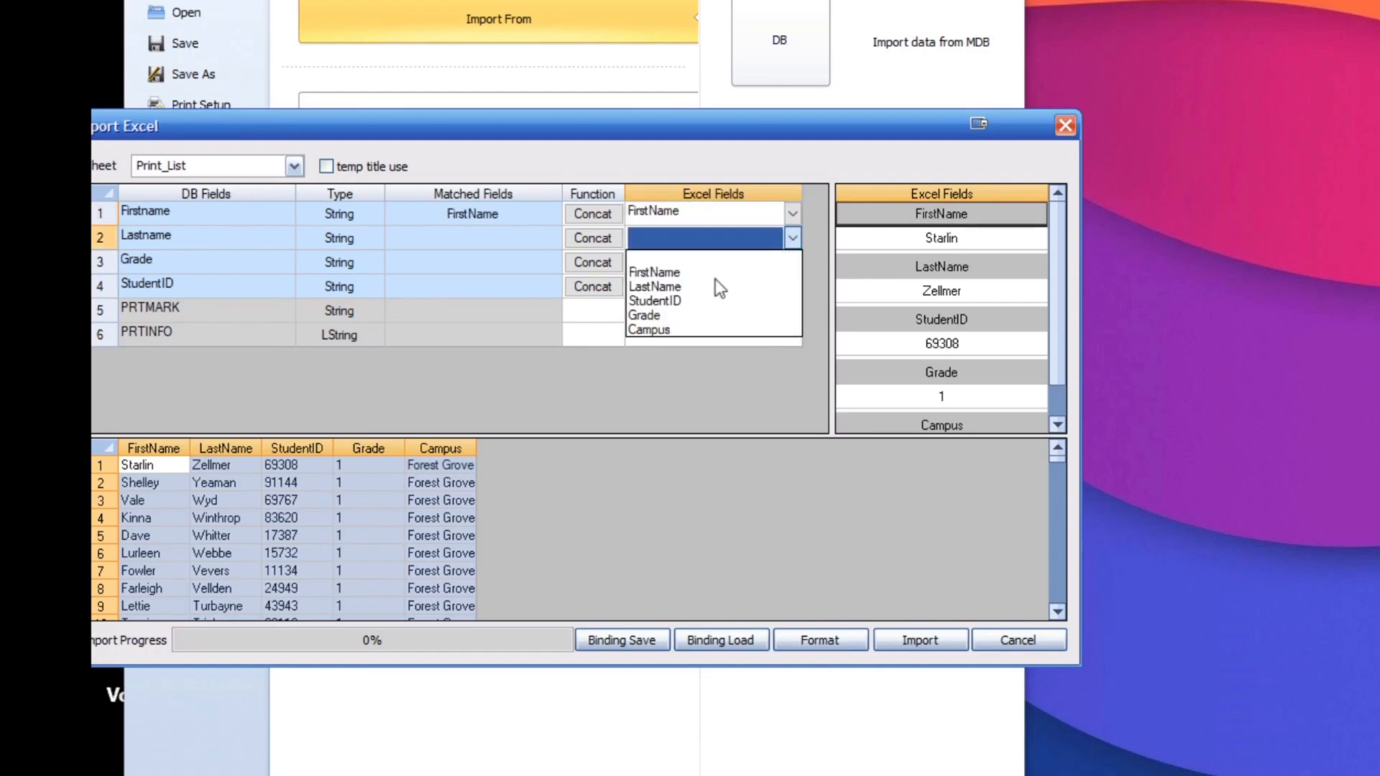
click(681, 288)
Match the Grade and StudentID database fields to the Grade and StudentID Excel columns
click(791, 265)
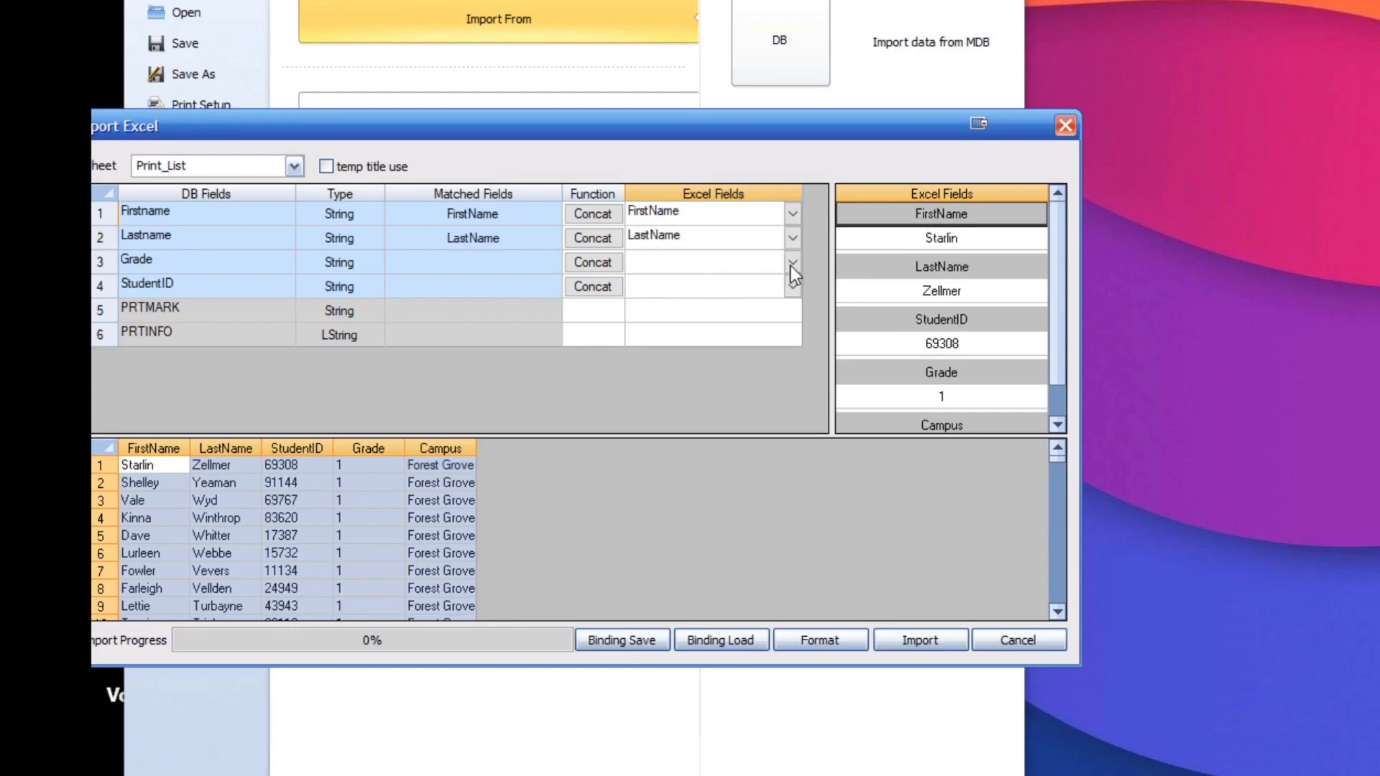
click(645, 339)
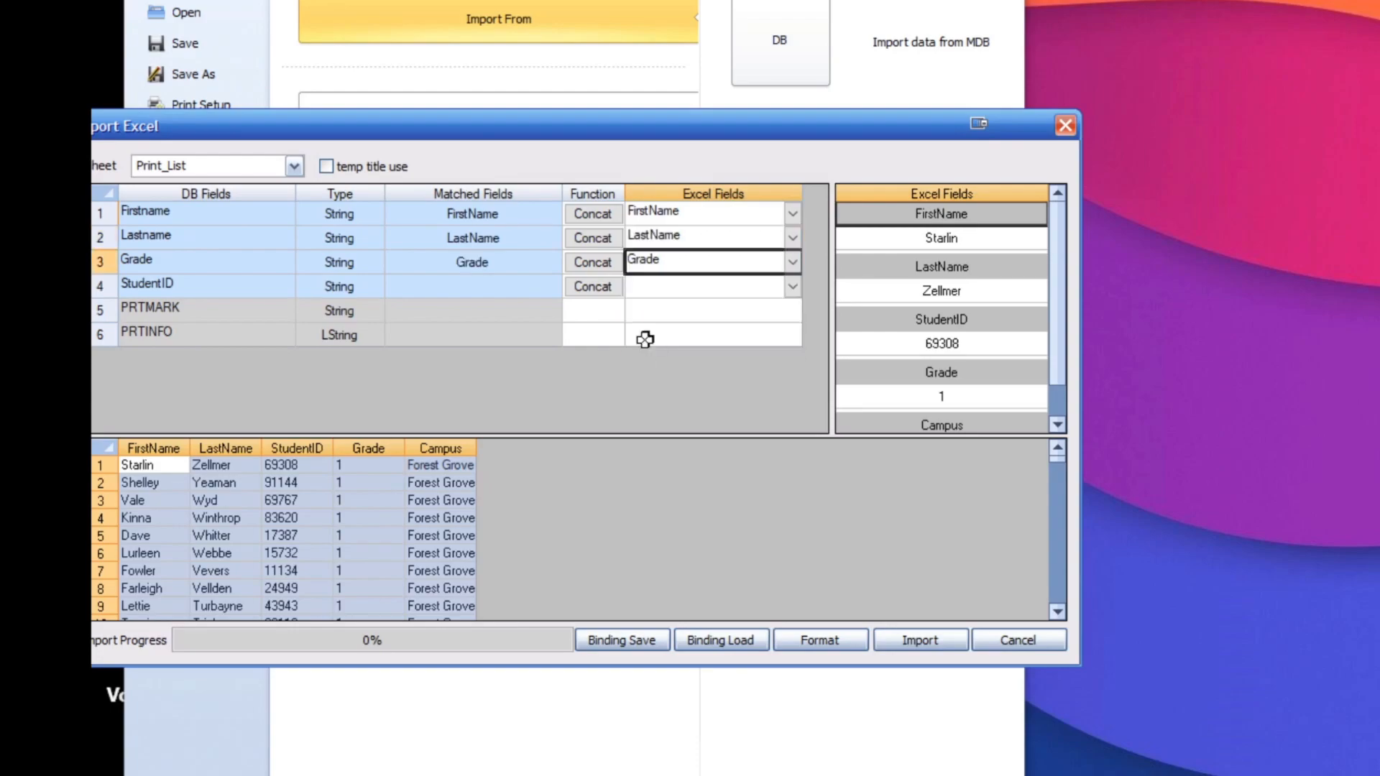
click(792, 287)
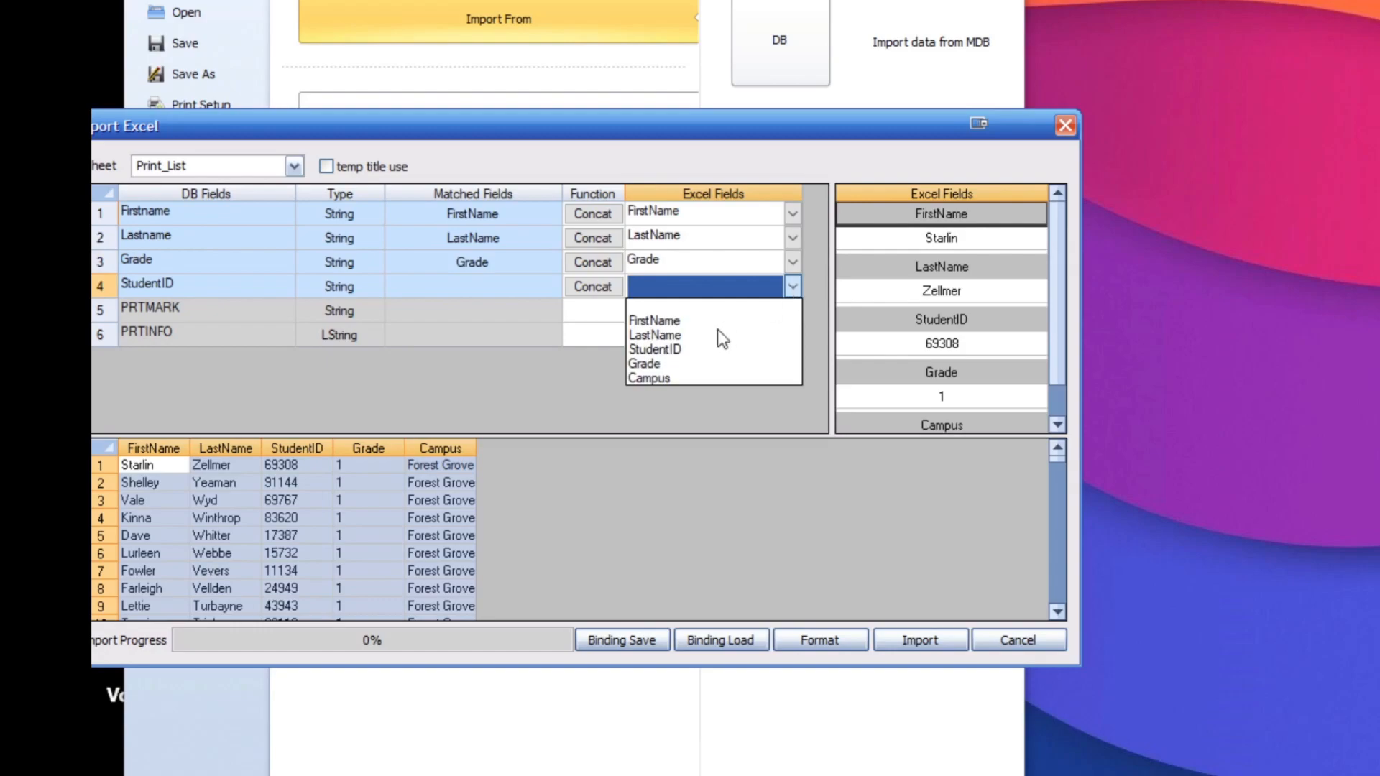
click(677, 350)
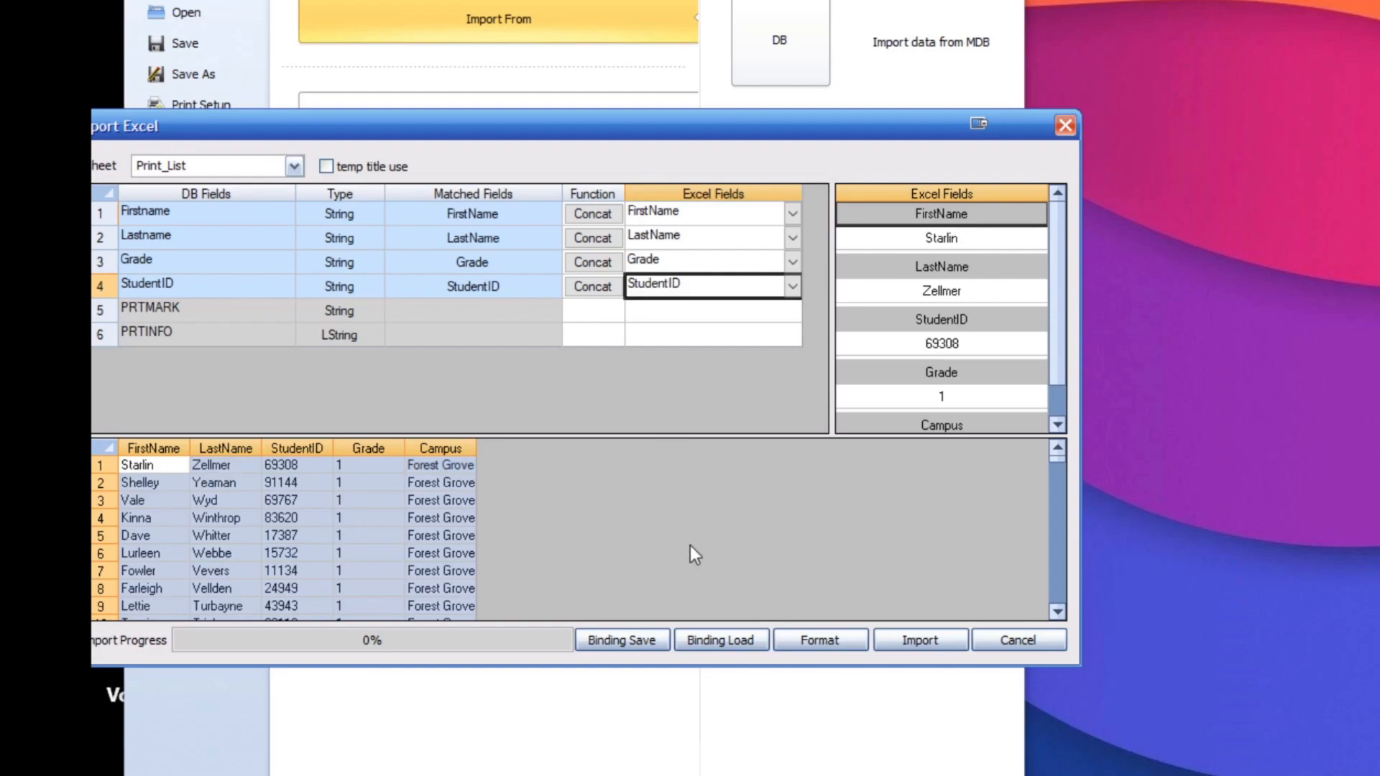
click(794, 286)
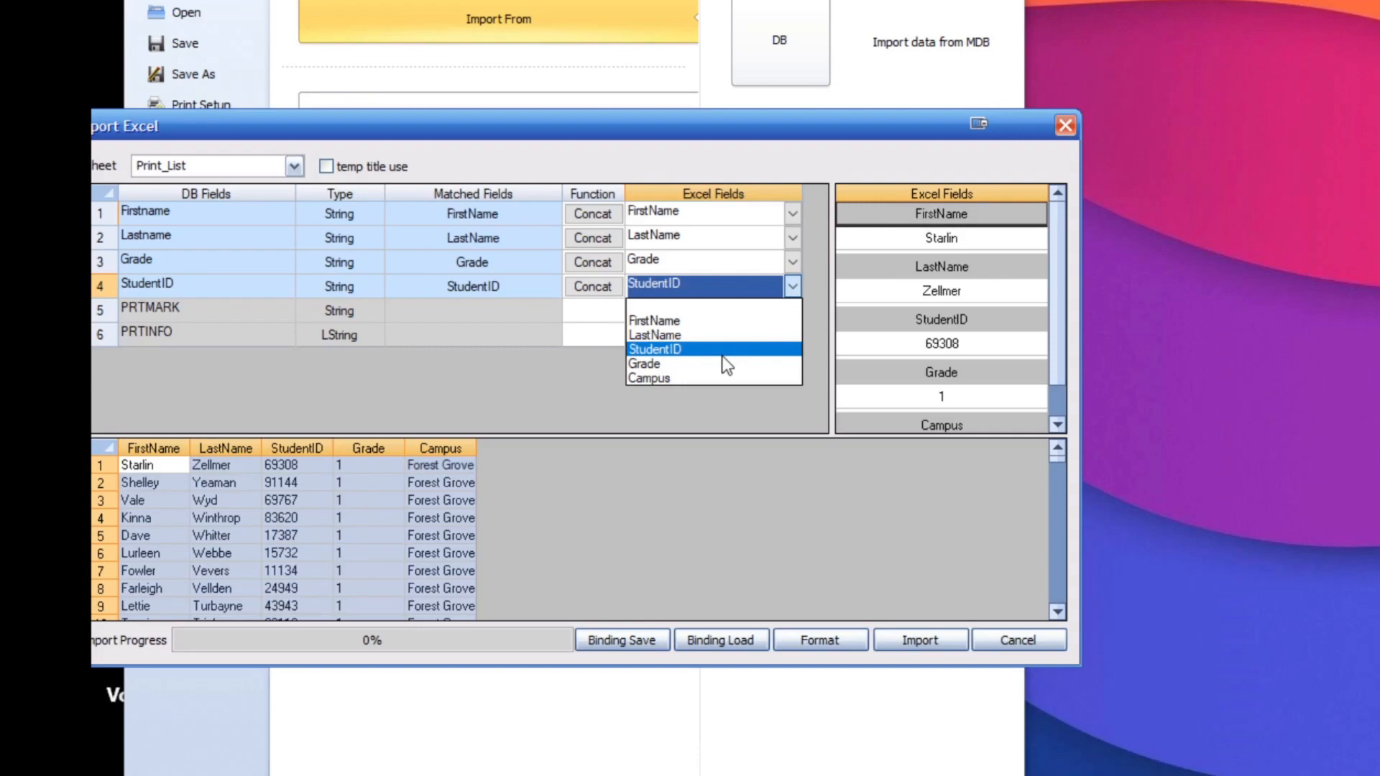
click(694, 396)
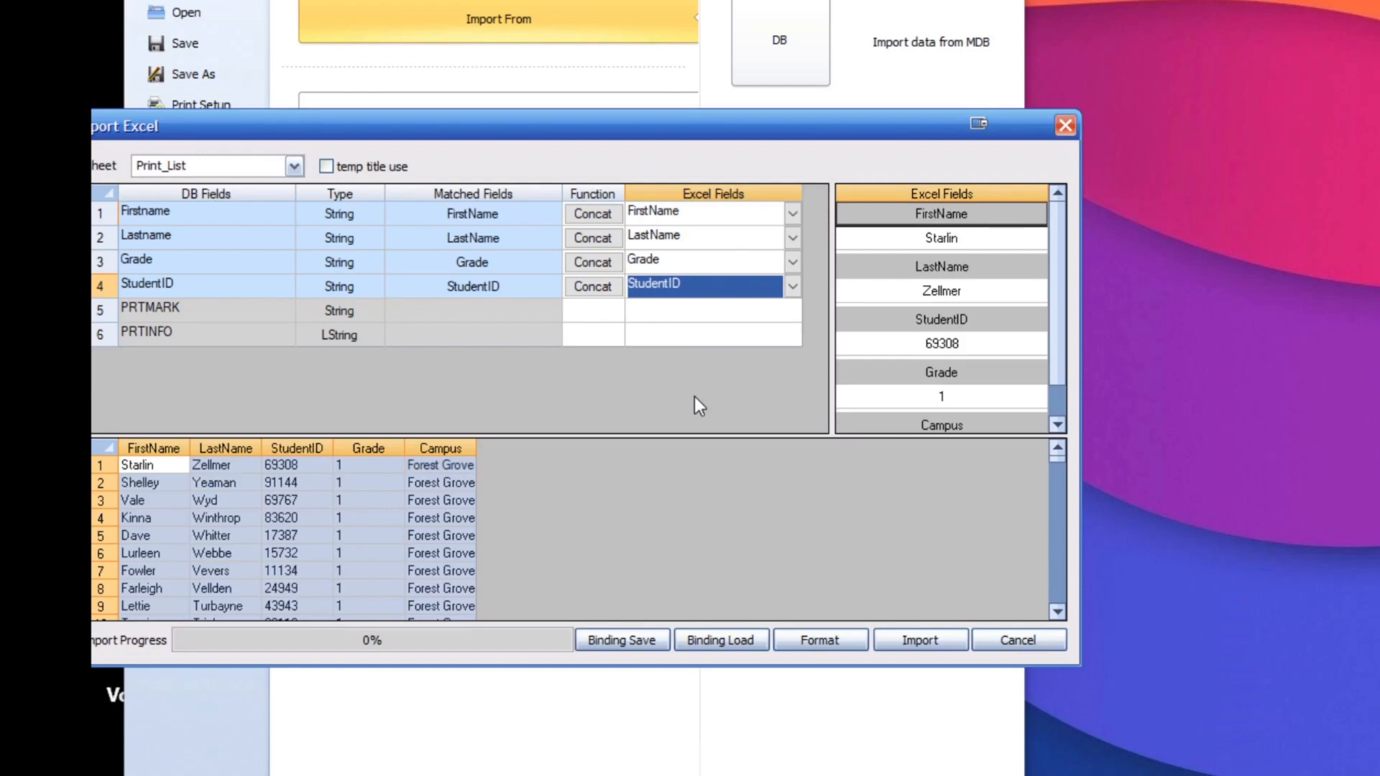
Import the matched Excel records into the card template's database
click(913, 640)
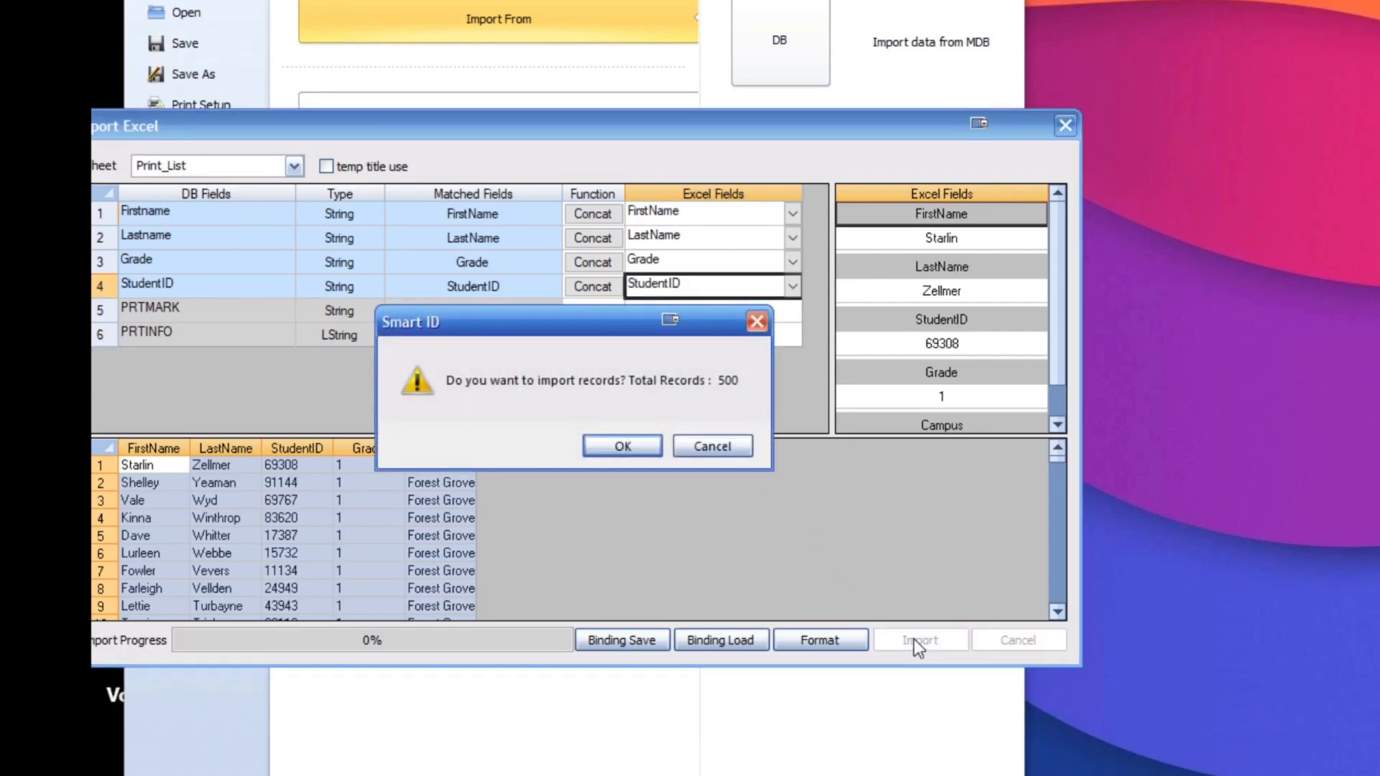
click(624, 447)
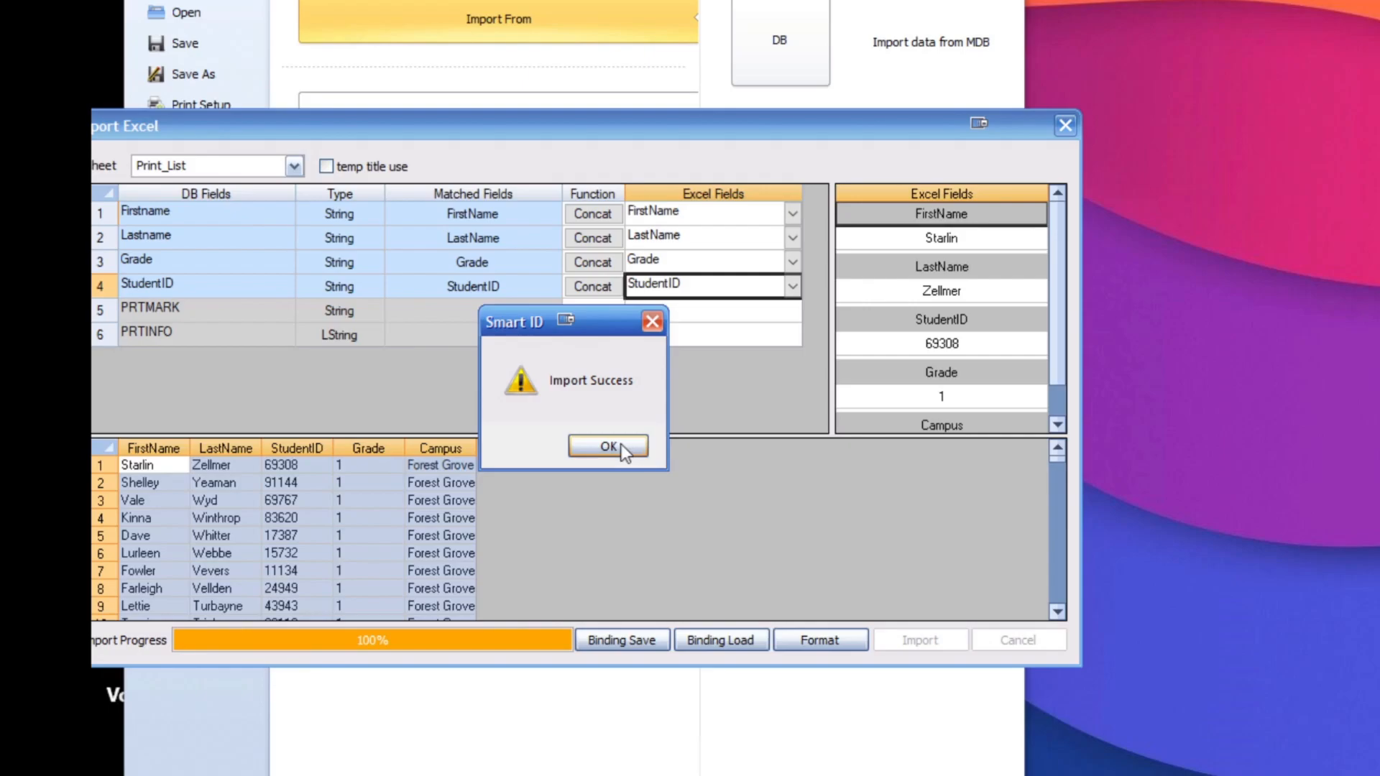
click(610, 445)
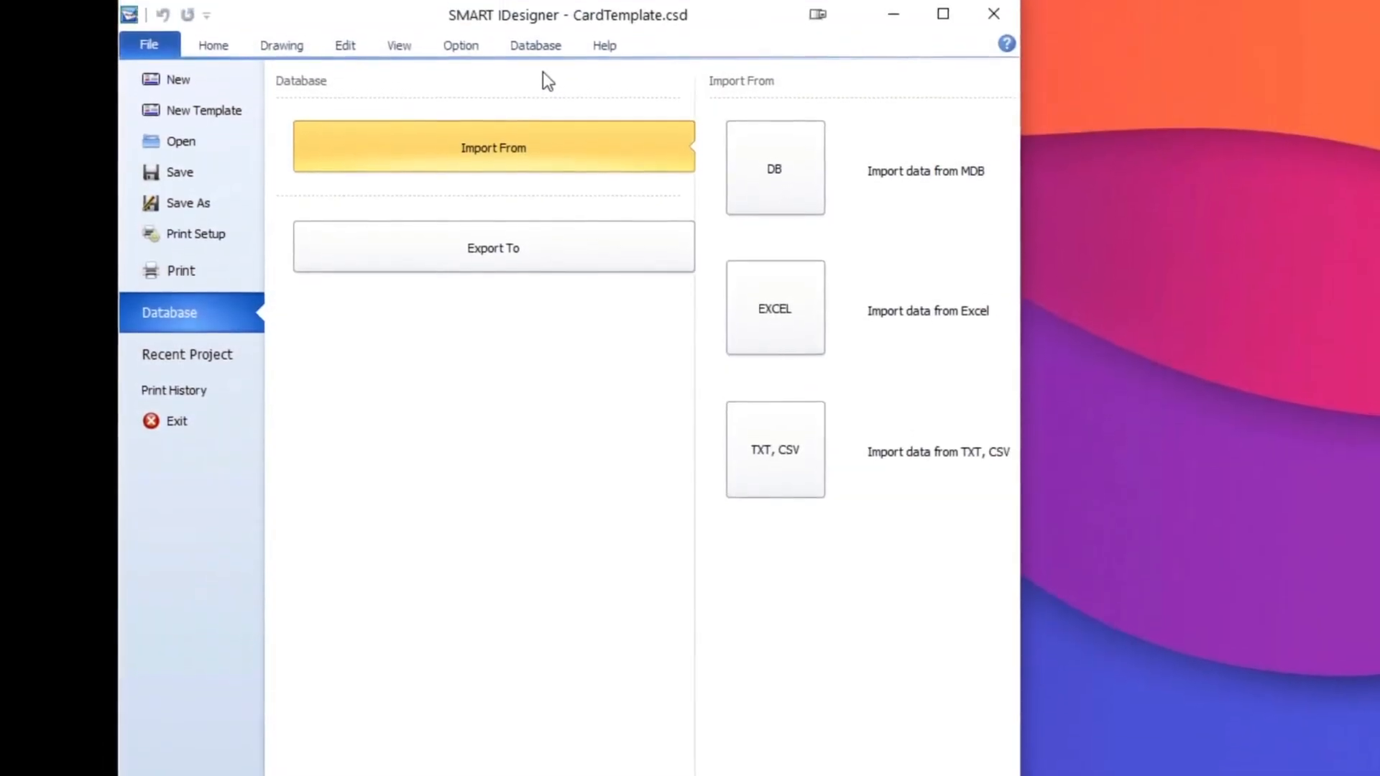
Show the imported database records and check the card previews of several students among the first eight records
click(538, 99)
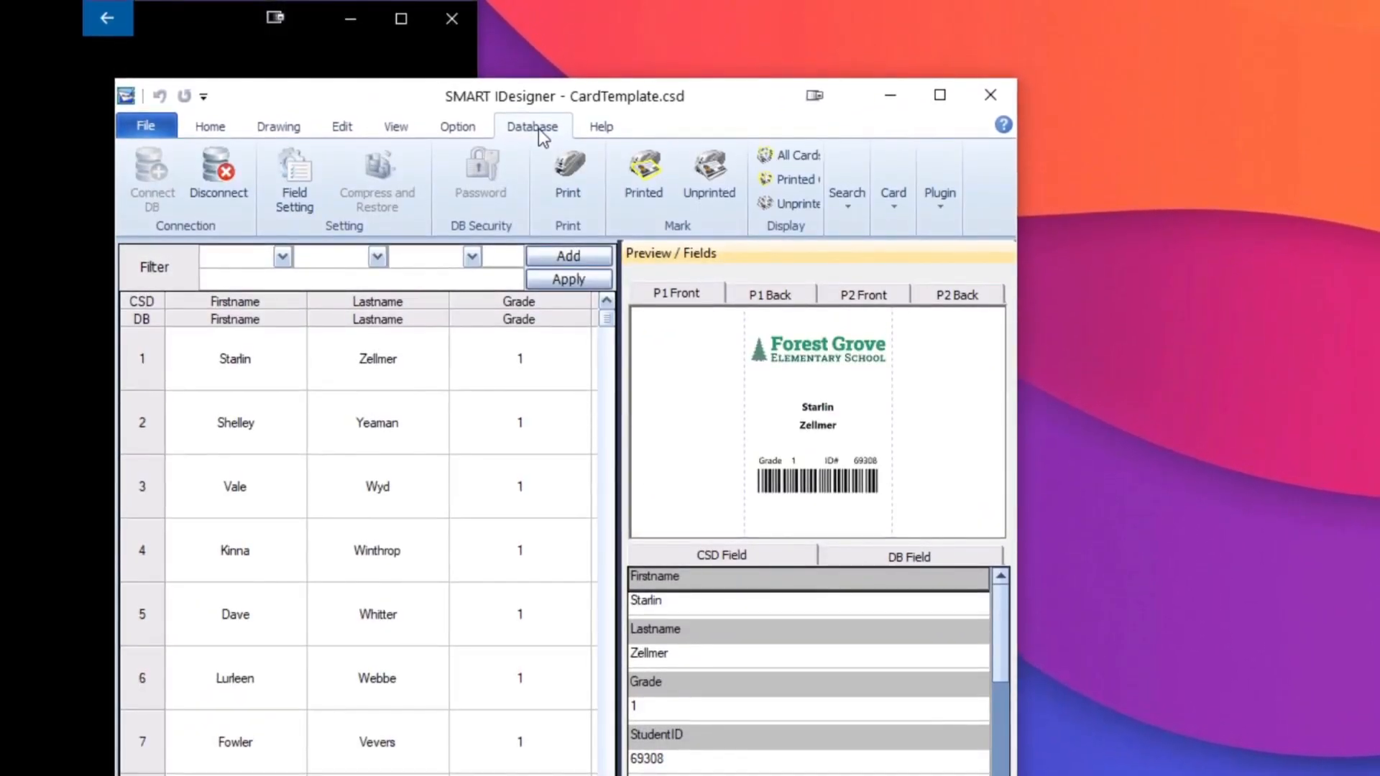
click(251, 430)
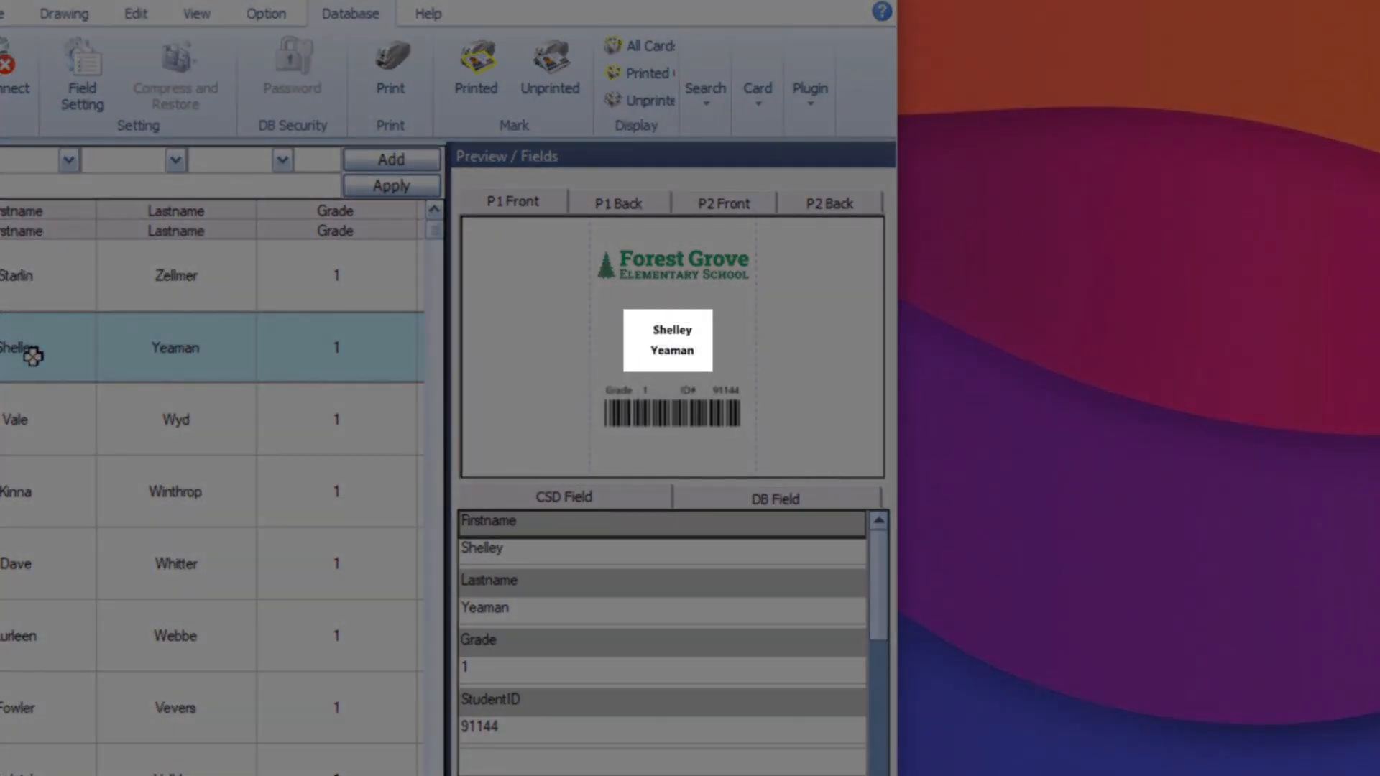
click(22, 490)
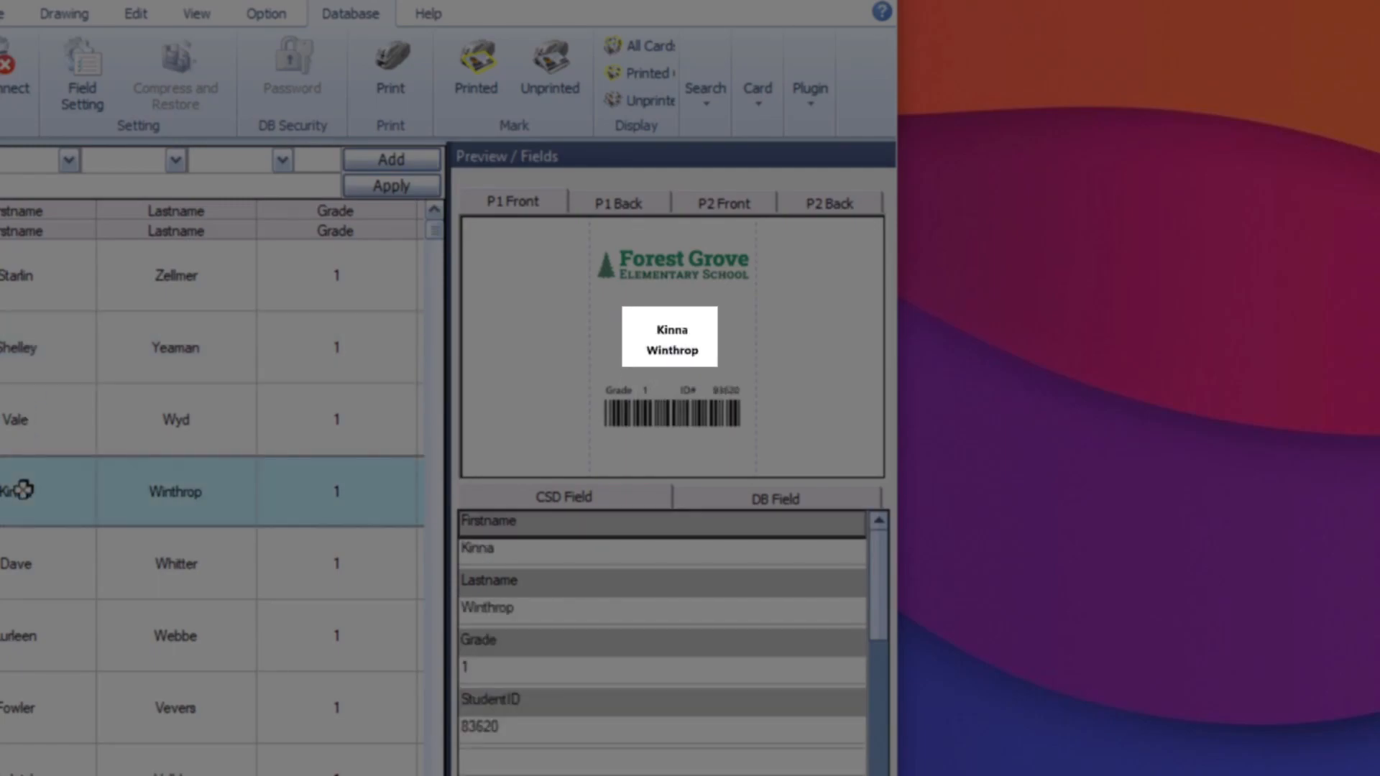
click(16, 573)
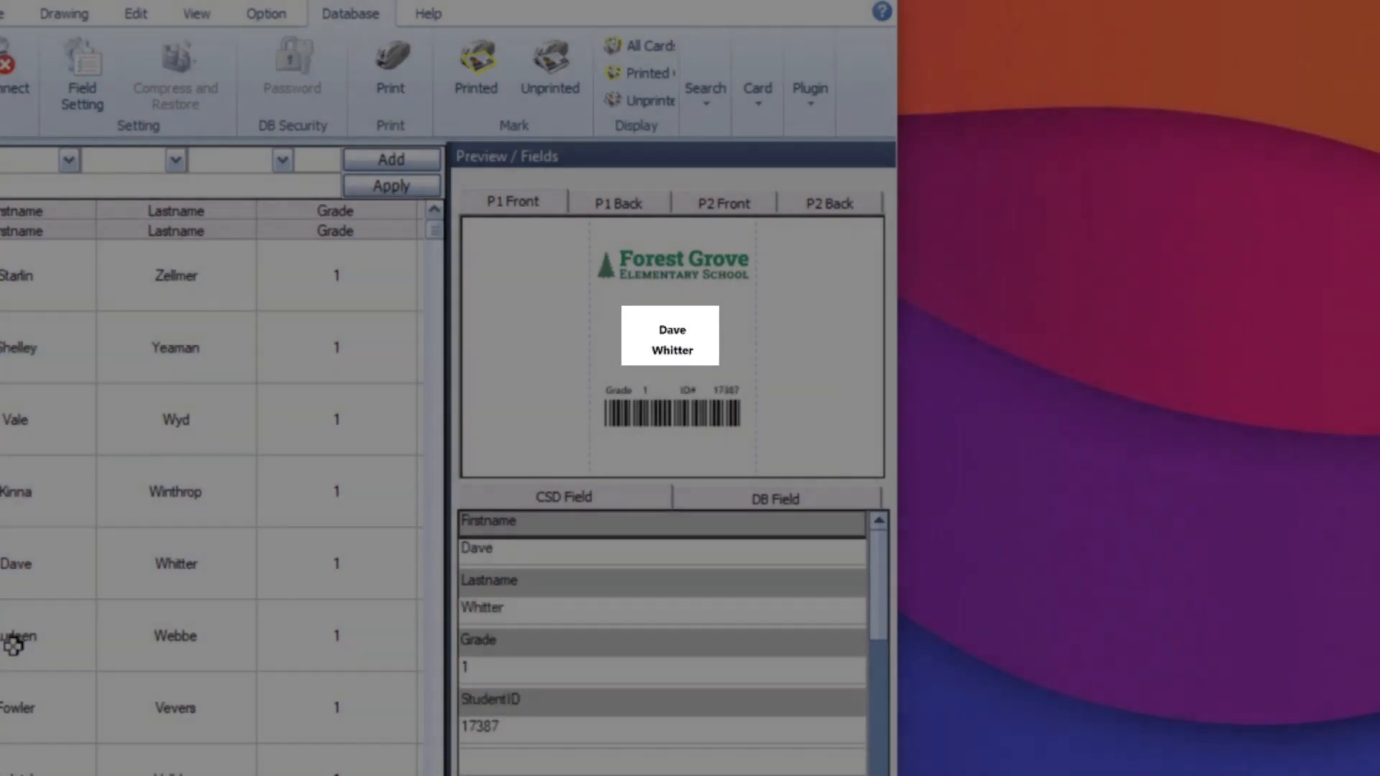
click(15, 629)
click(14, 712)
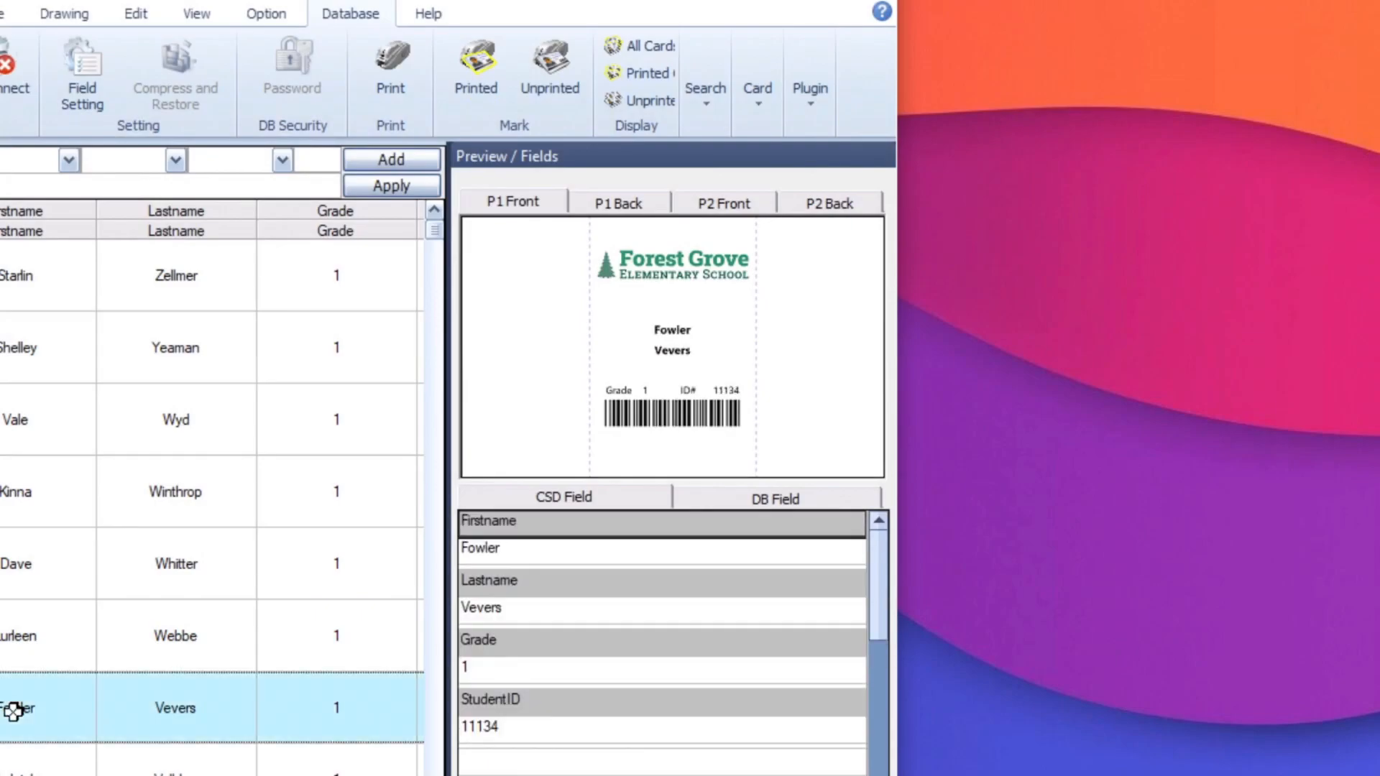
click(14, 773)
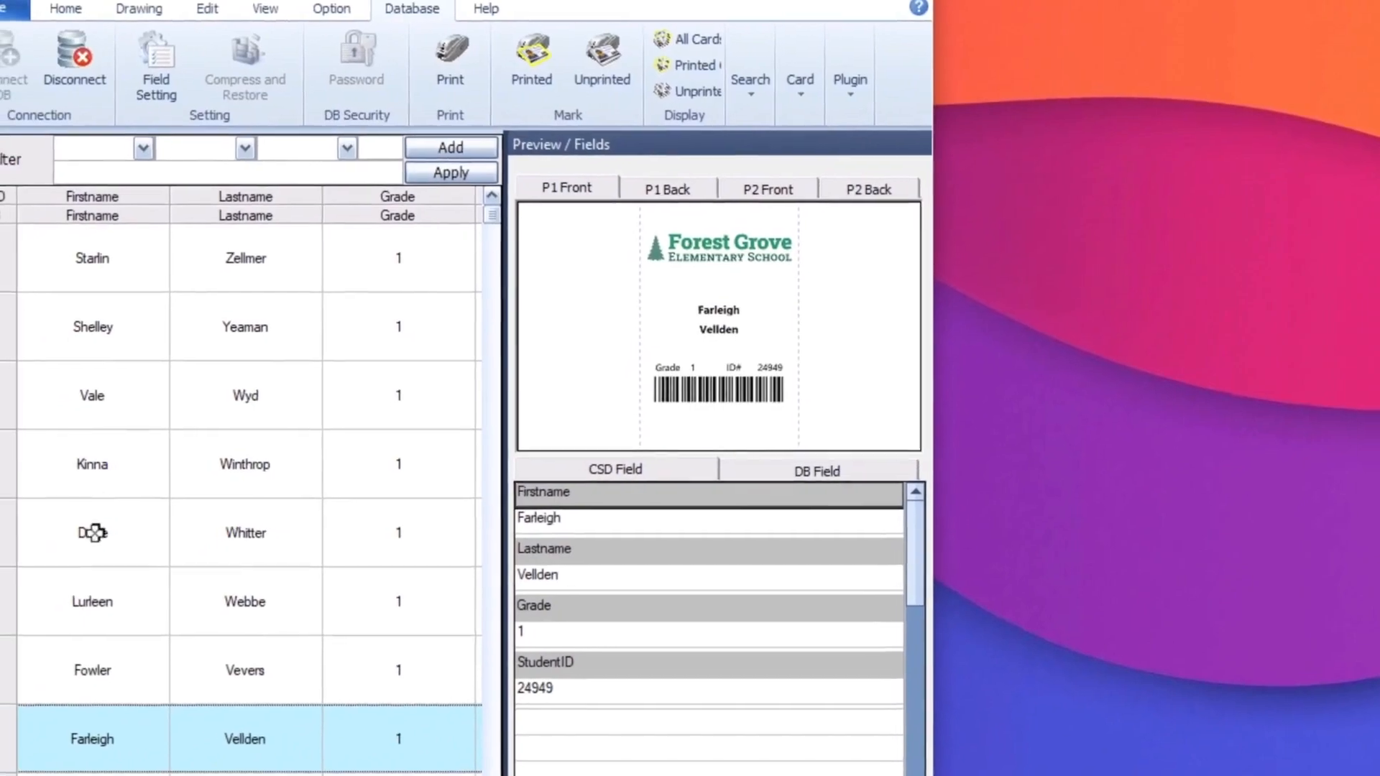
Select all Grade 1 student records, from record 1 through record 75
click(100, 264)
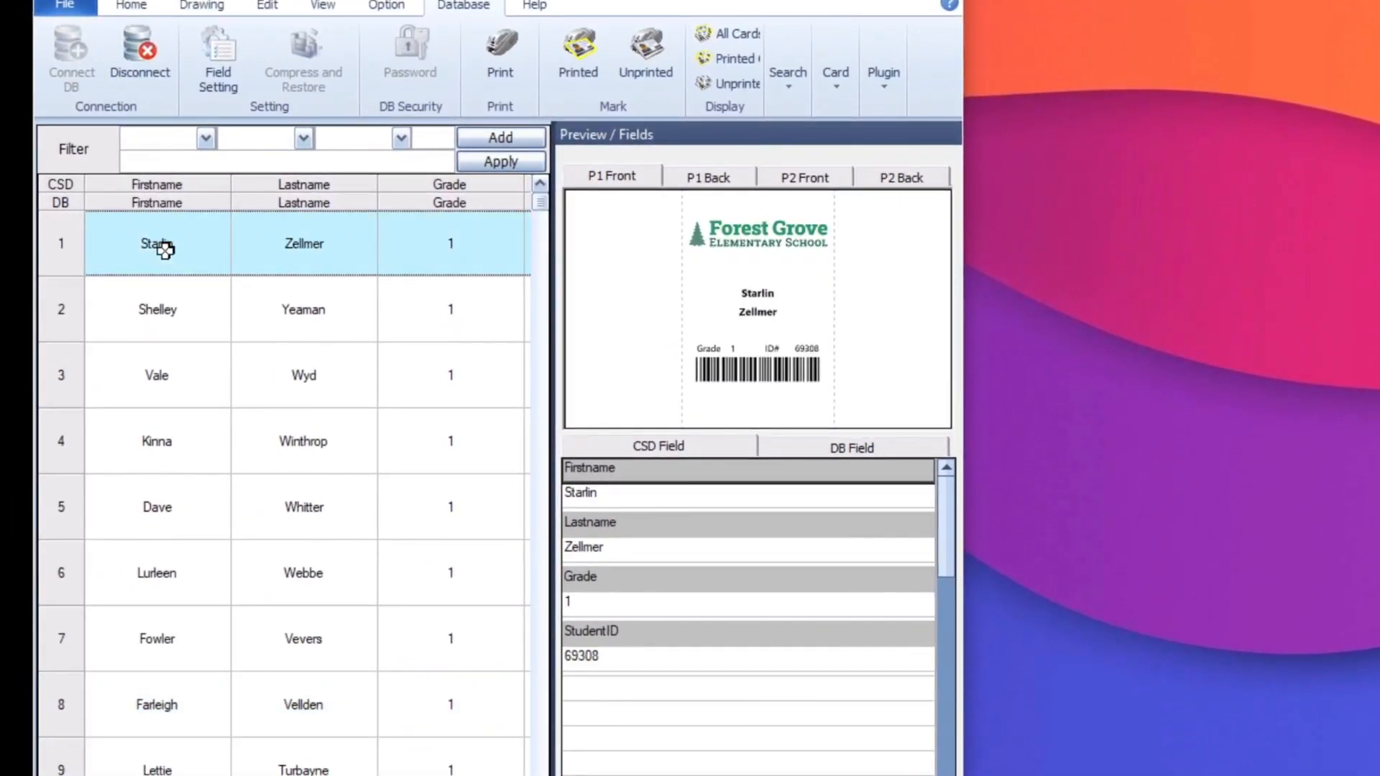
scroll(165, 249, down, 9)
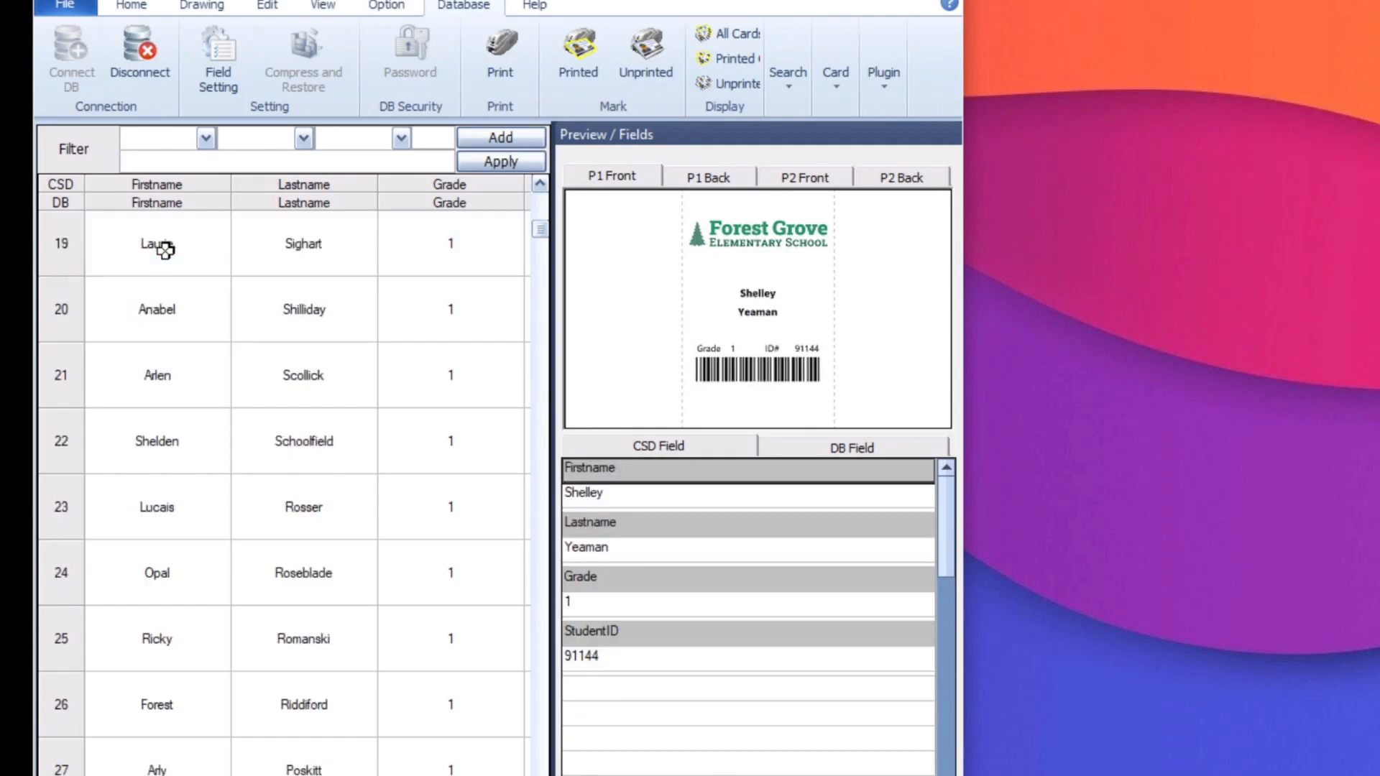
scroll(165, 249, down, 16)
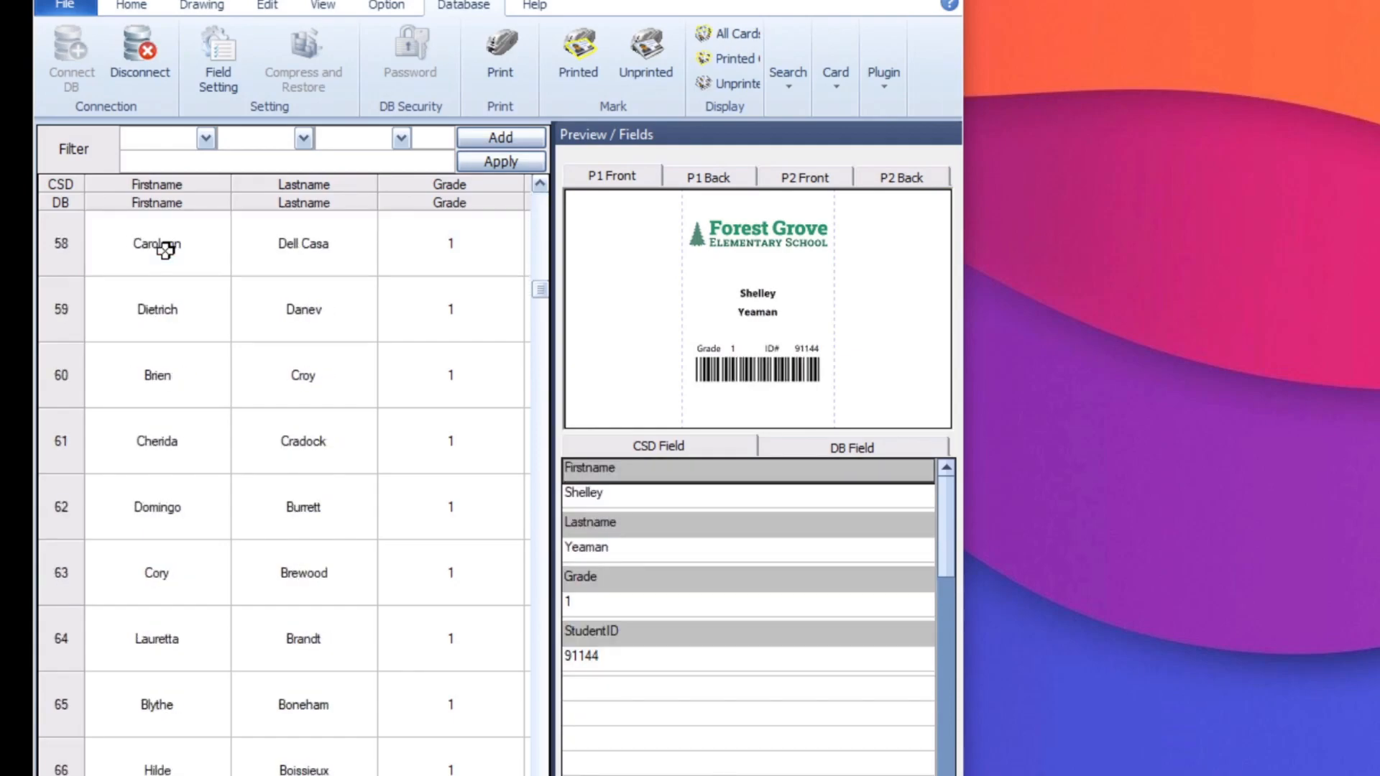
scroll(165, 250, up, 1)
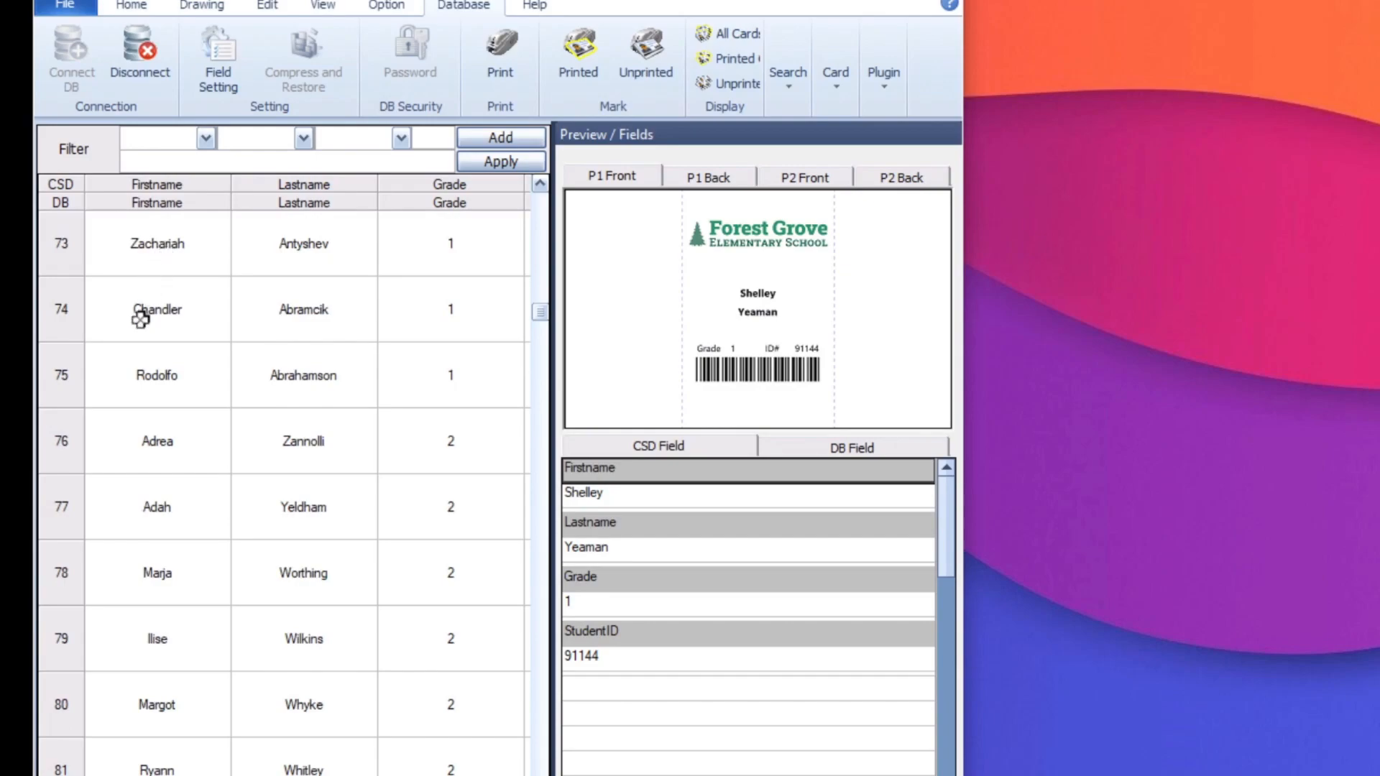
shift+click(120, 376)
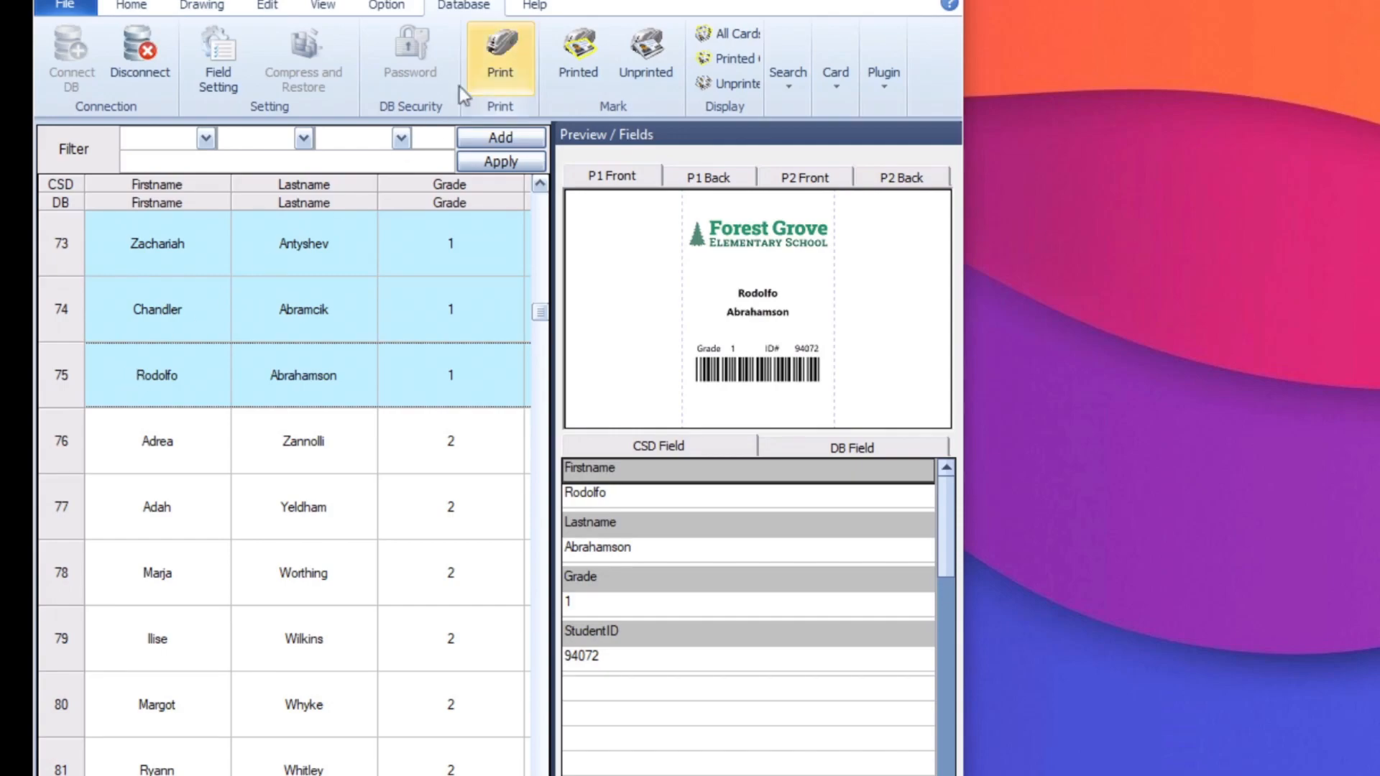
Start the batch print of the selected records on the IDP SMART-51 Card Printer, and stop the job partway and close its window
click(500, 52)
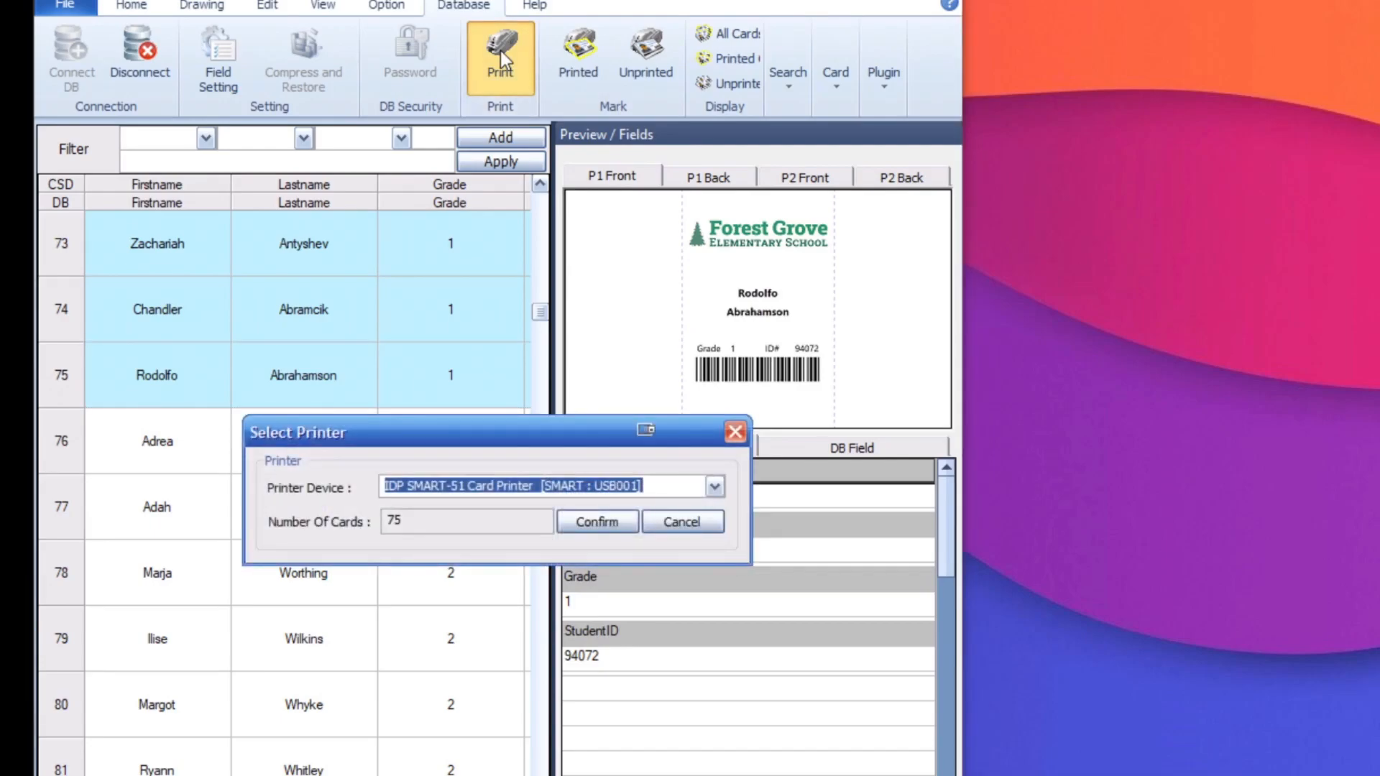
click(577, 519)
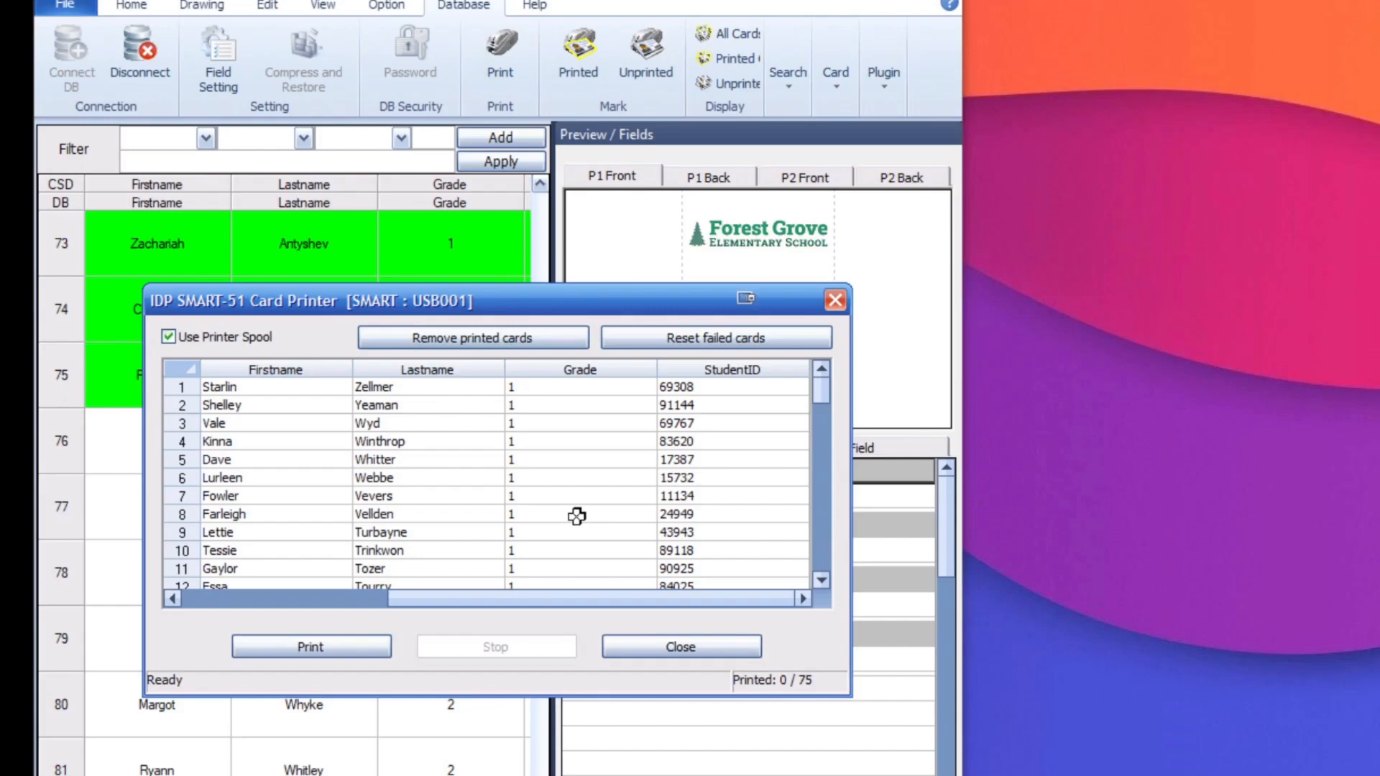
click(321, 655)
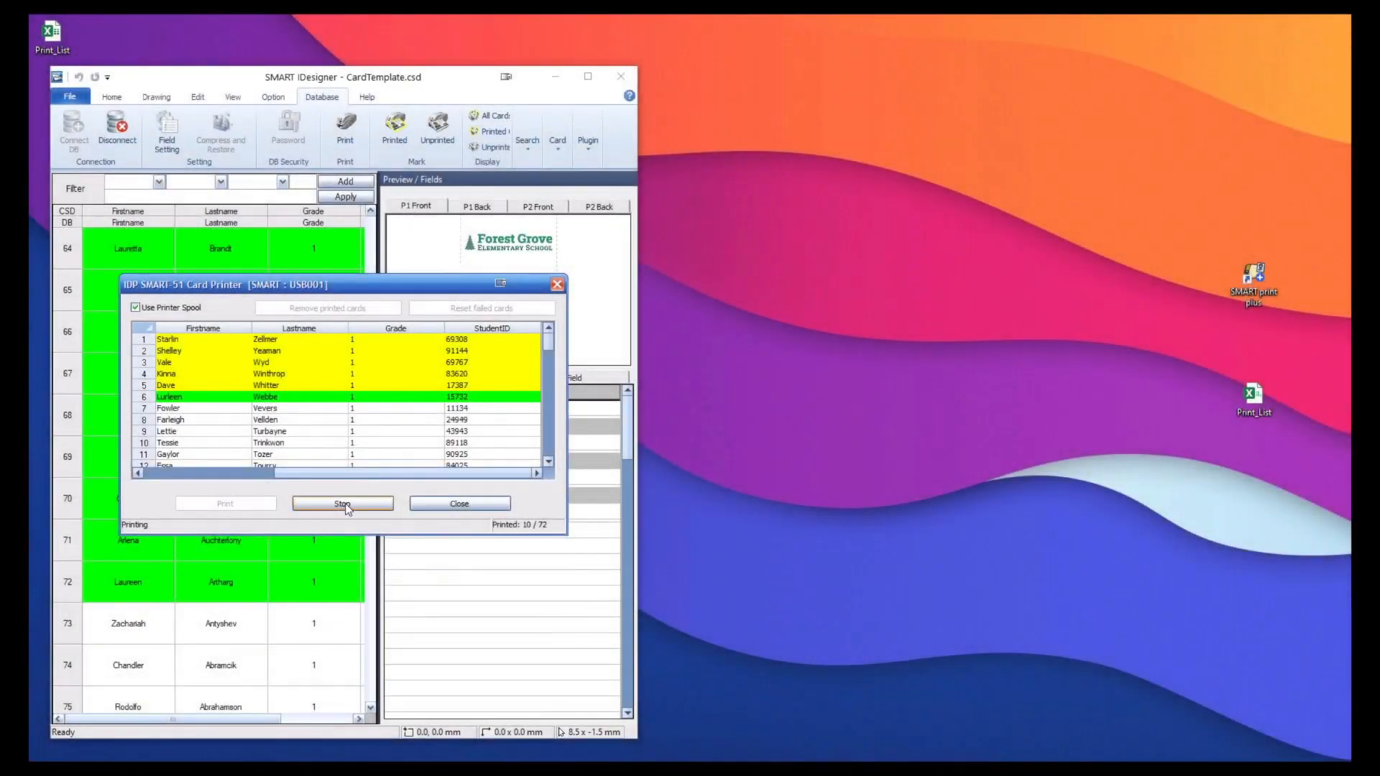
click(343, 504)
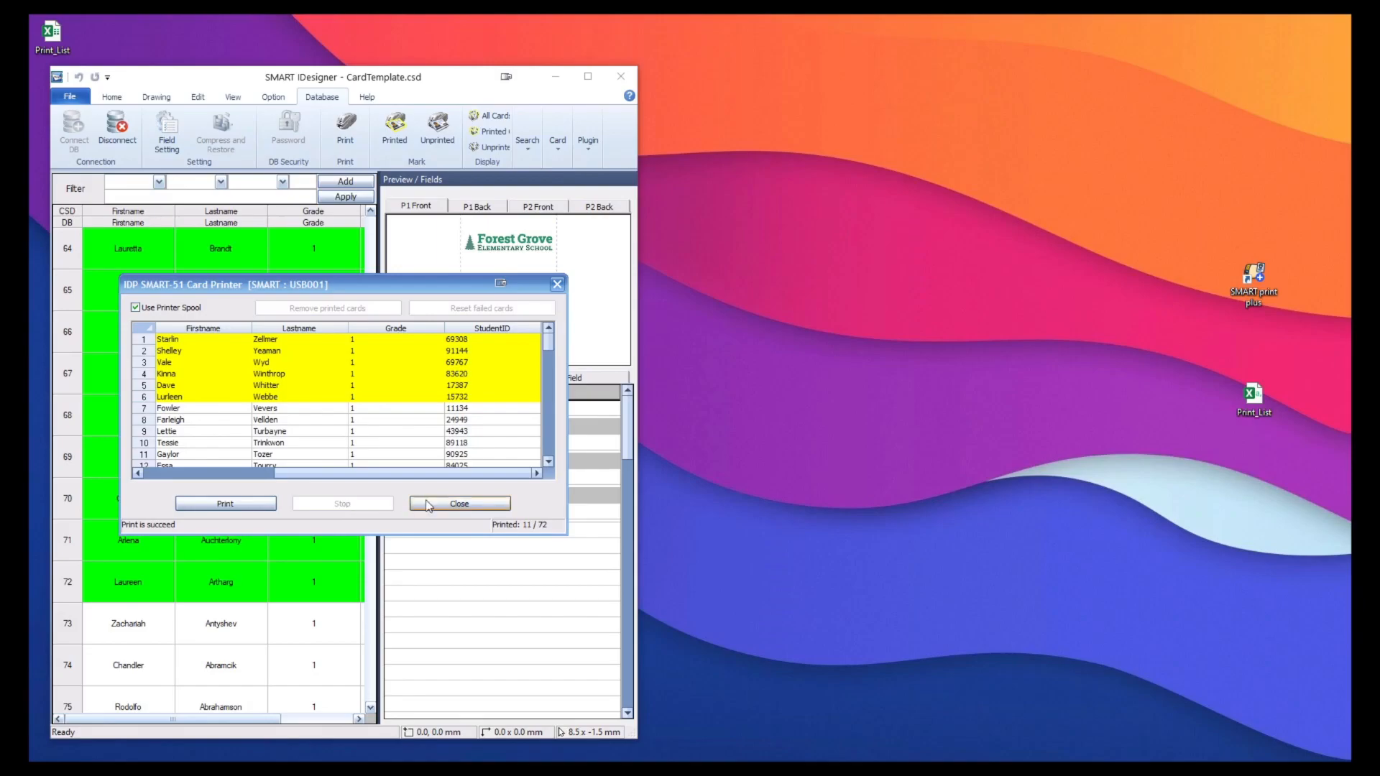
click(459, 503)
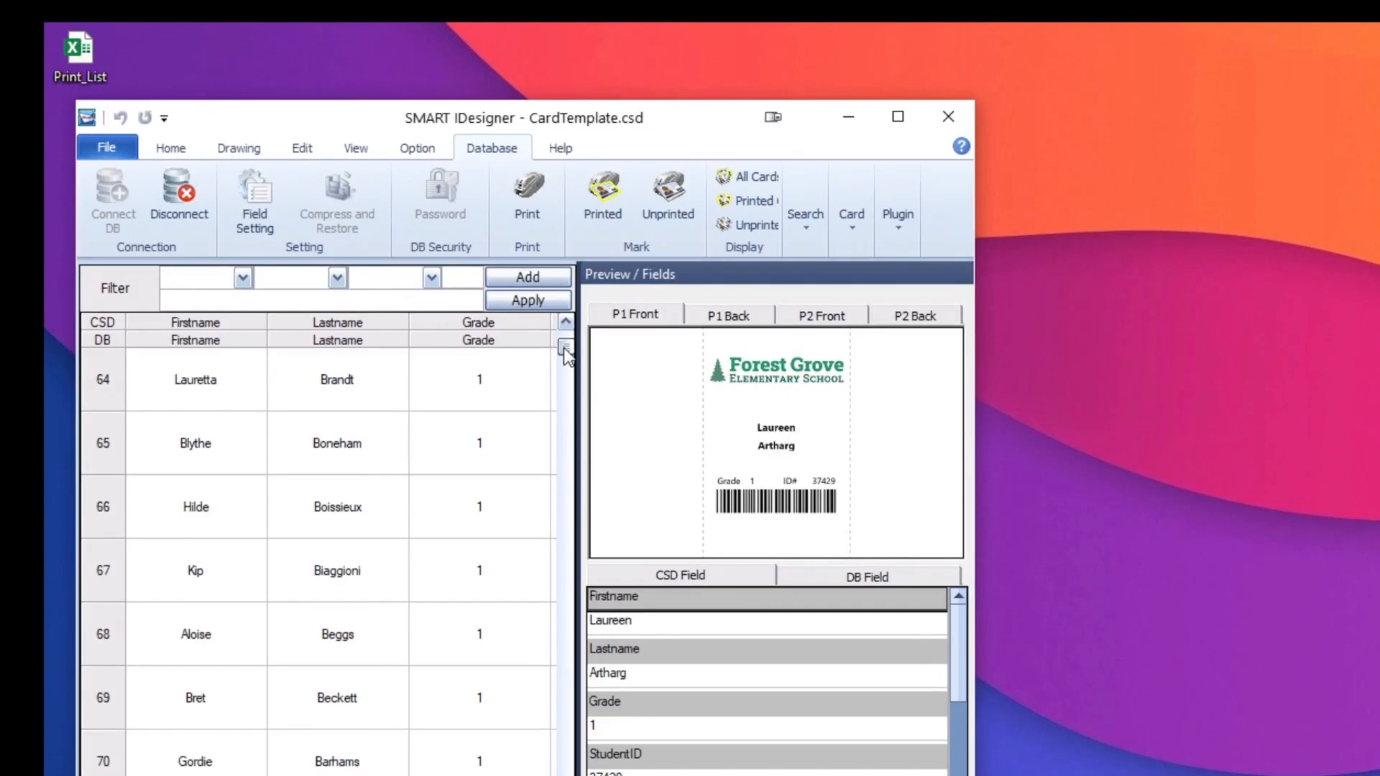
Select the remaining unprinted Grade 1 records, from record 7 through record 75
drag(563, 348, 564, 339)
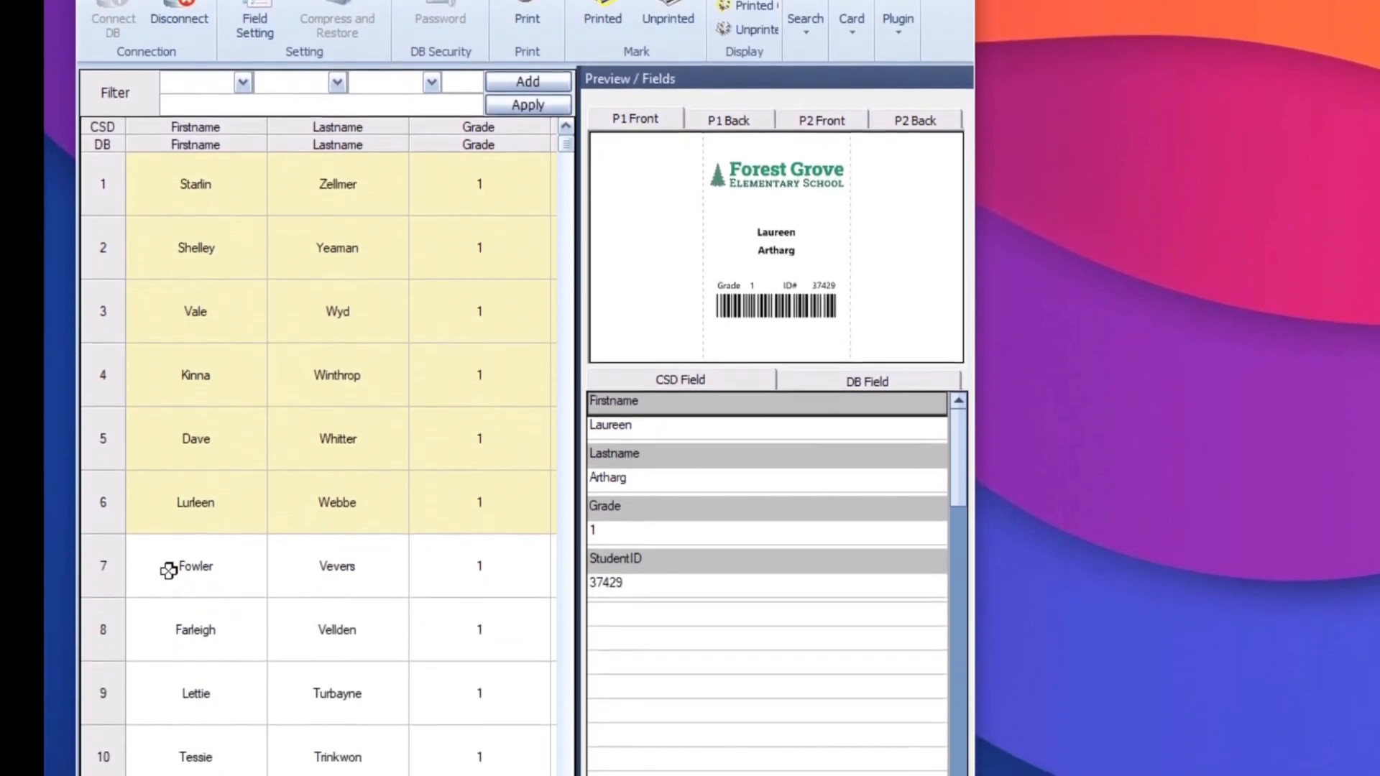
click(168, 571)
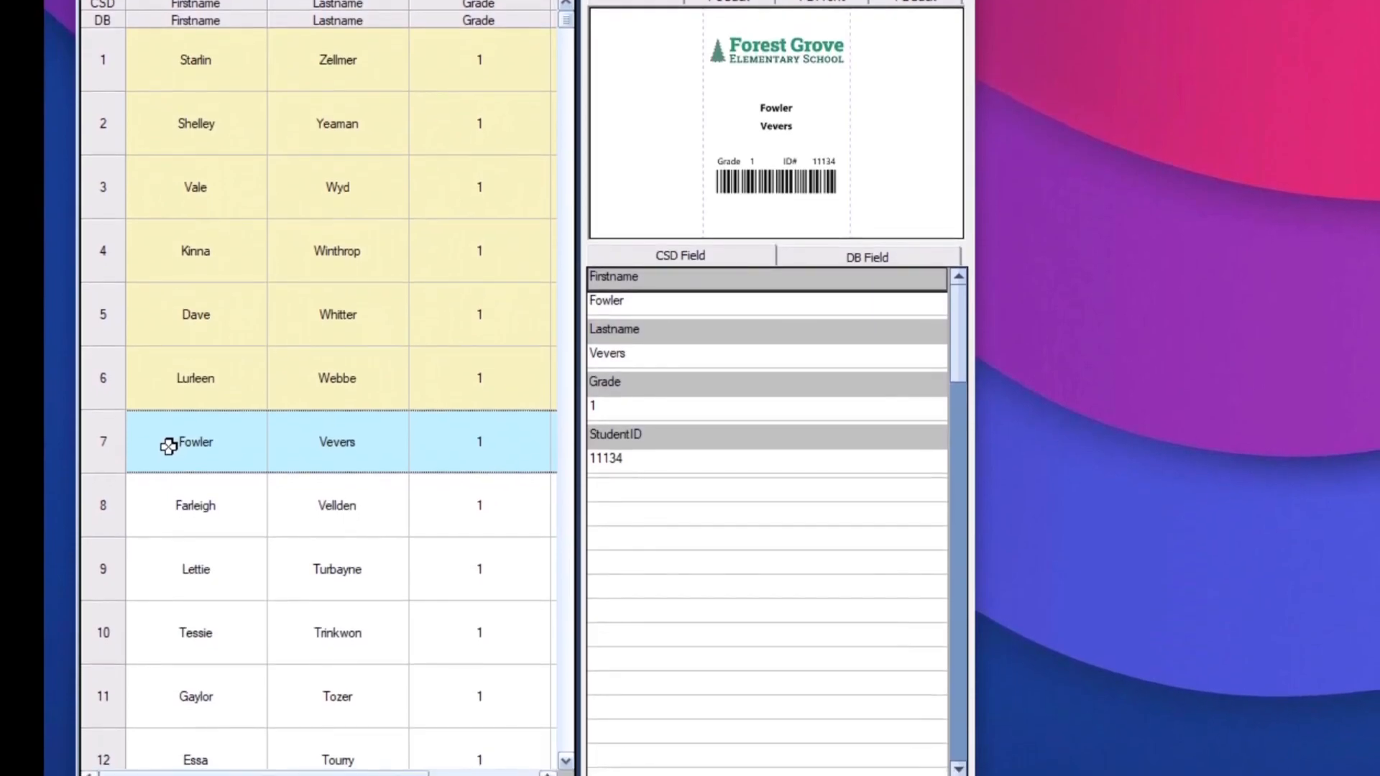
scroll(168, 446, down, 13)
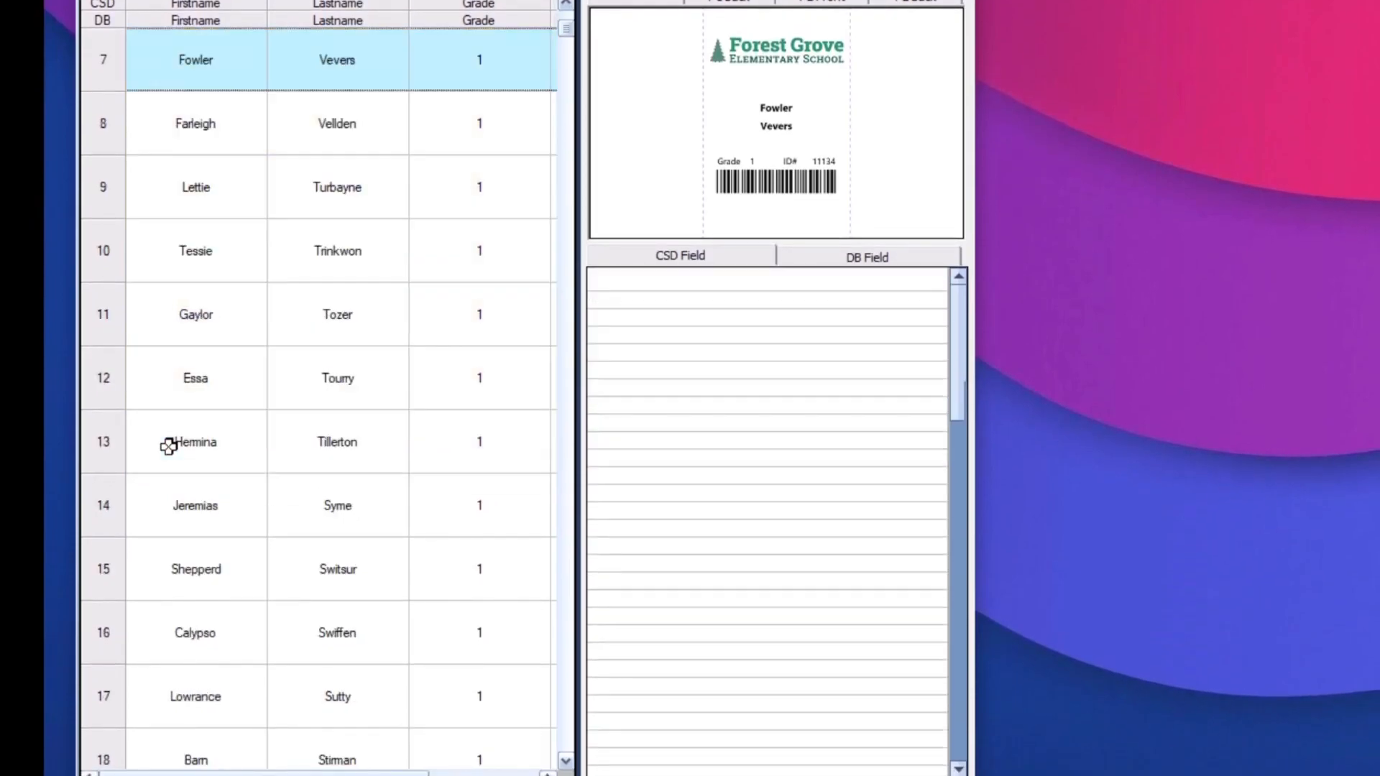
scroll(168, 446, down, 13)
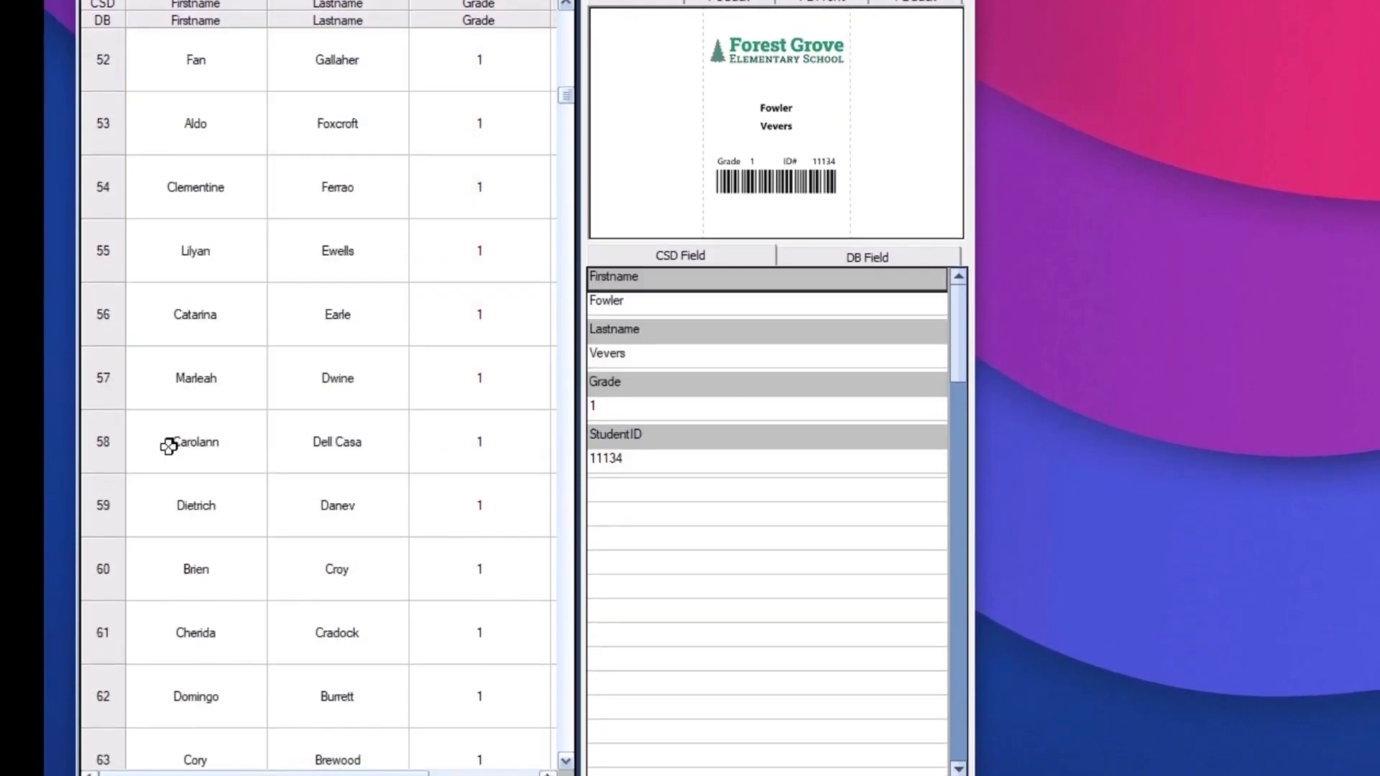
scroll(169, 446, up, 3)
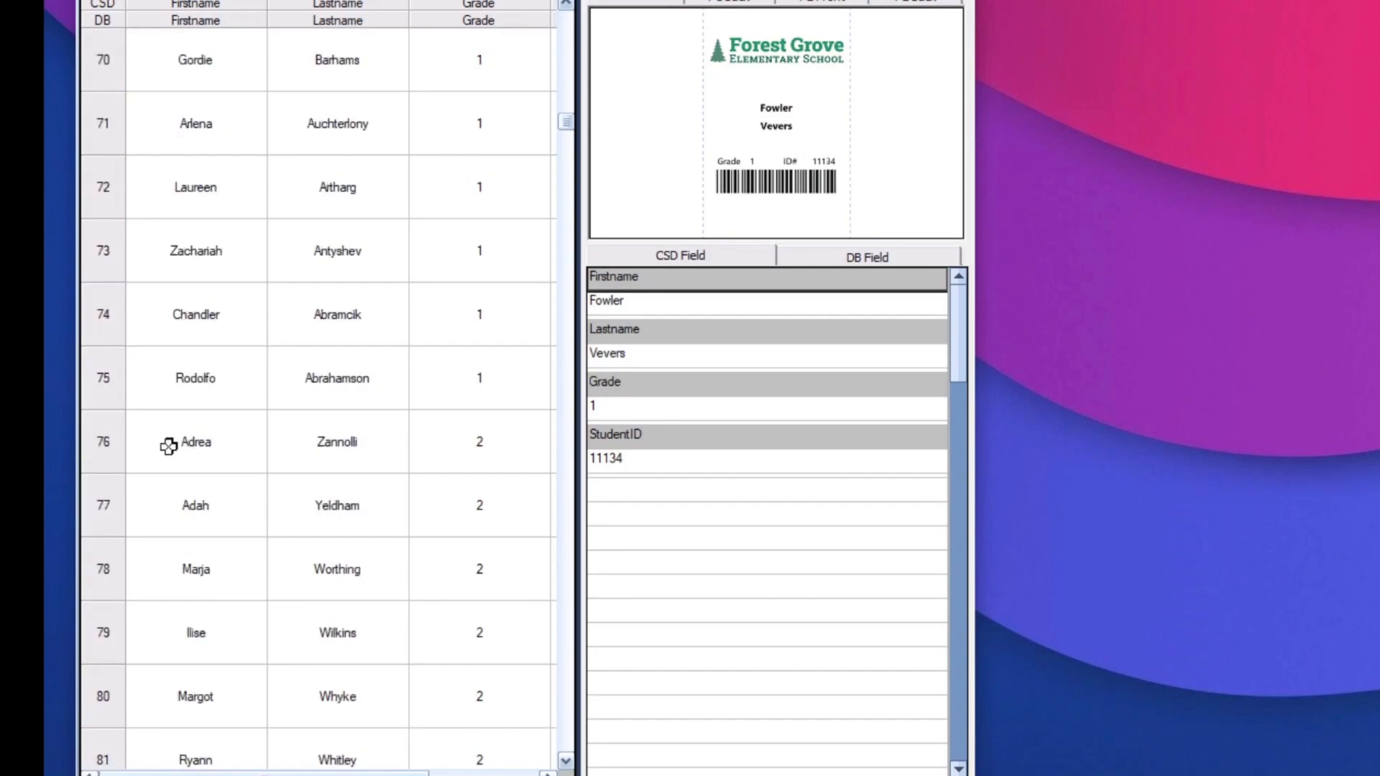
shift+click(184, 395)
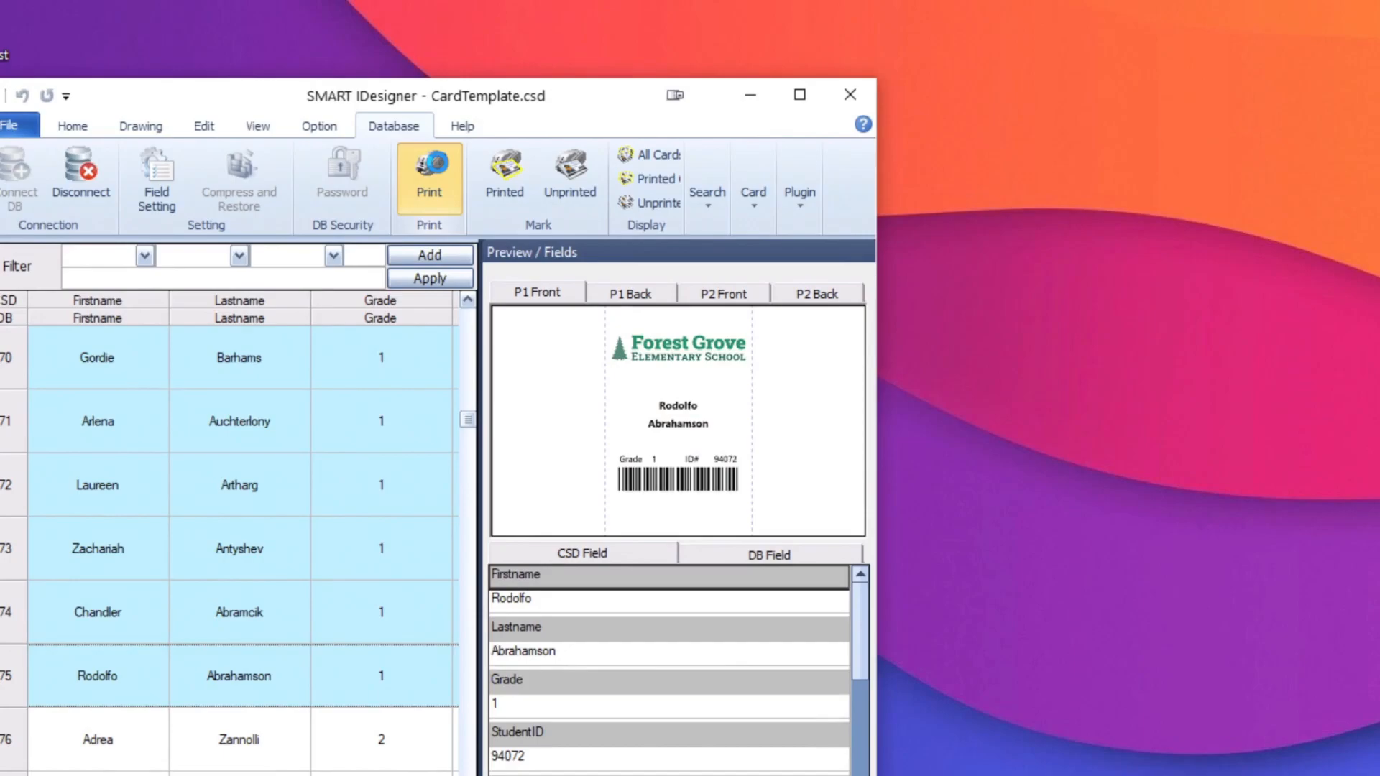
Load the selected records into a print job for the IDP SMART-51 Card Printer and exit it without printing
click(430, 180)
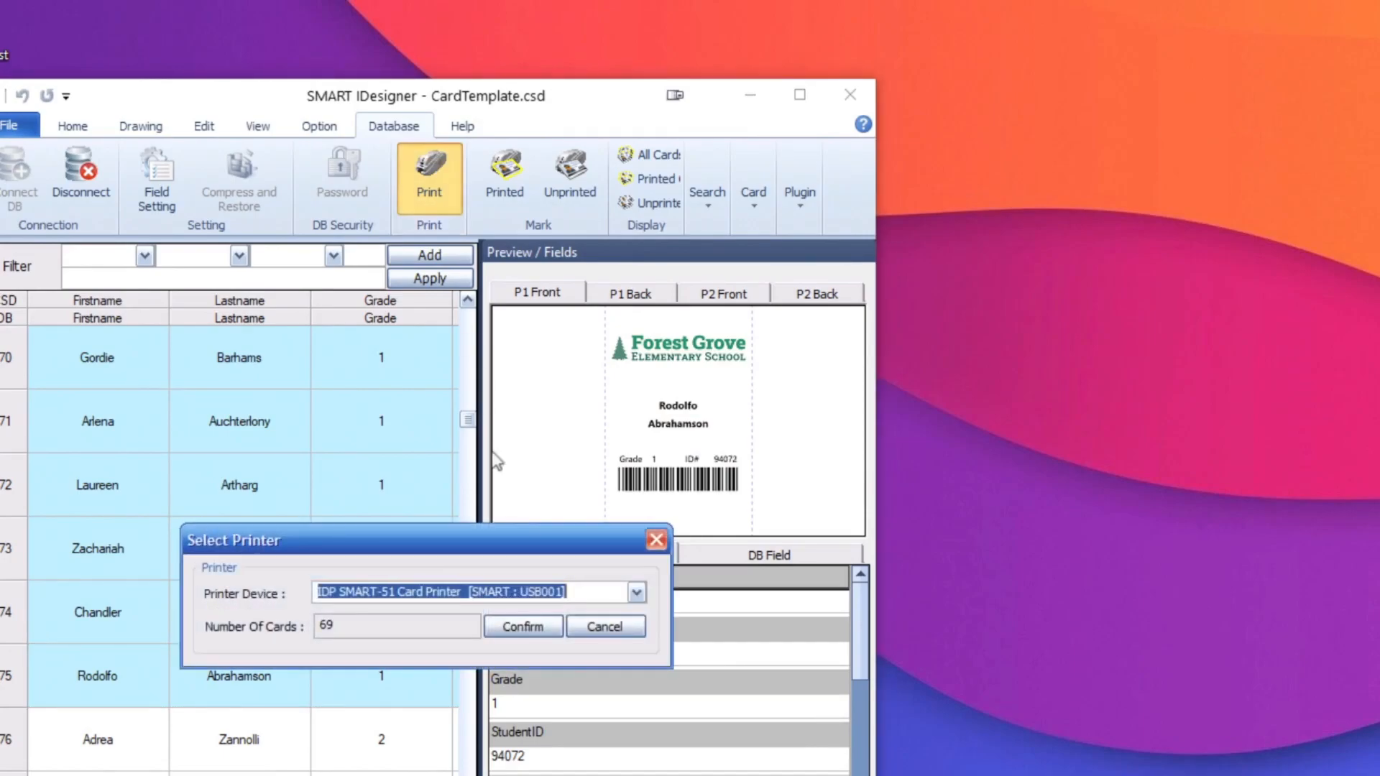
click(524, 626)
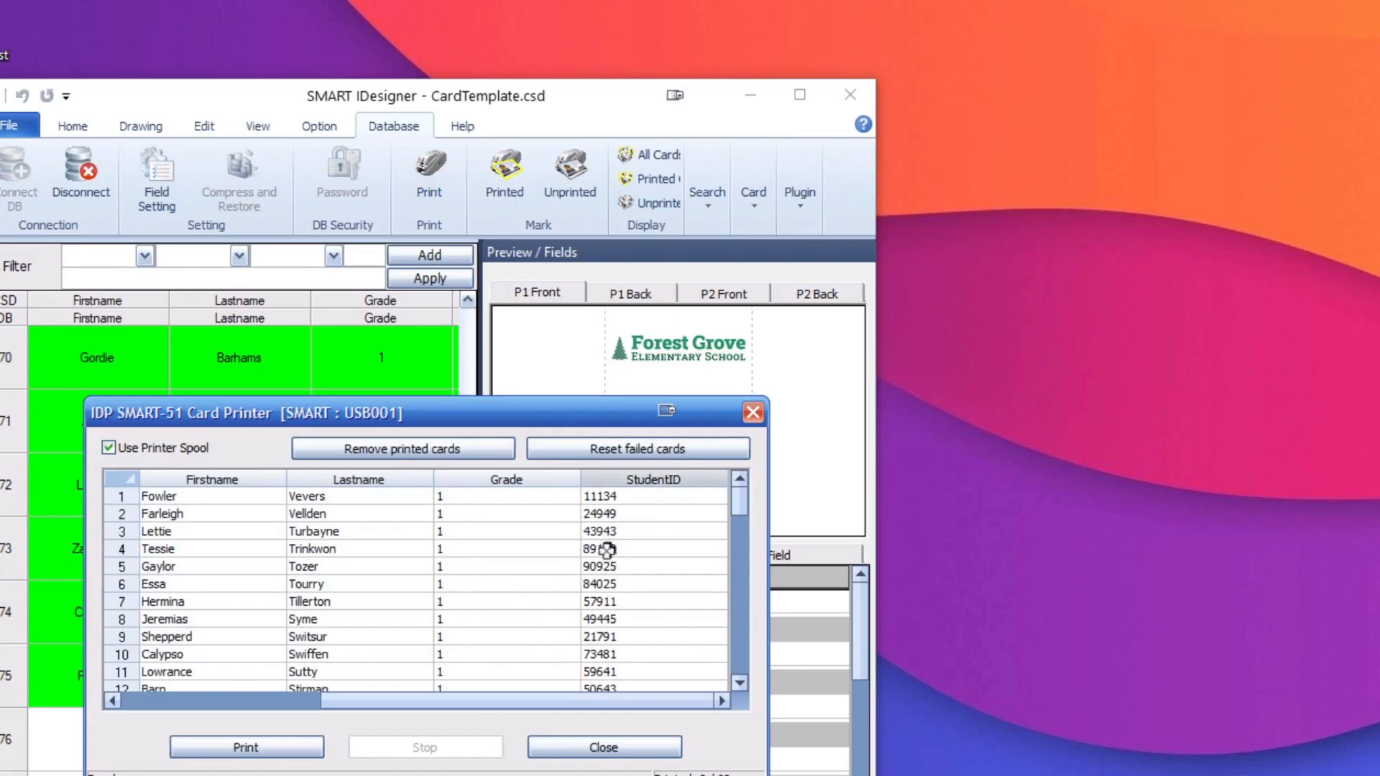
click(753, 412)
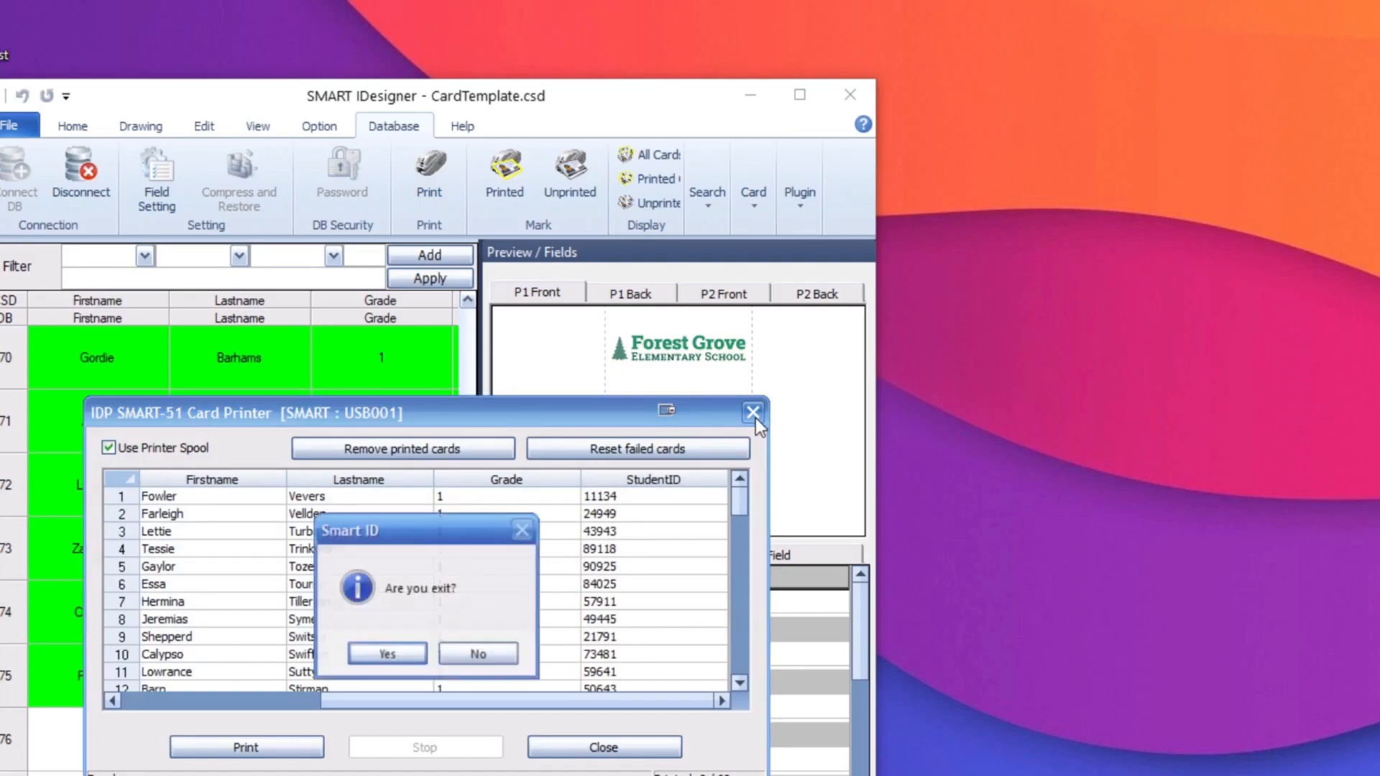
click(396, 656)
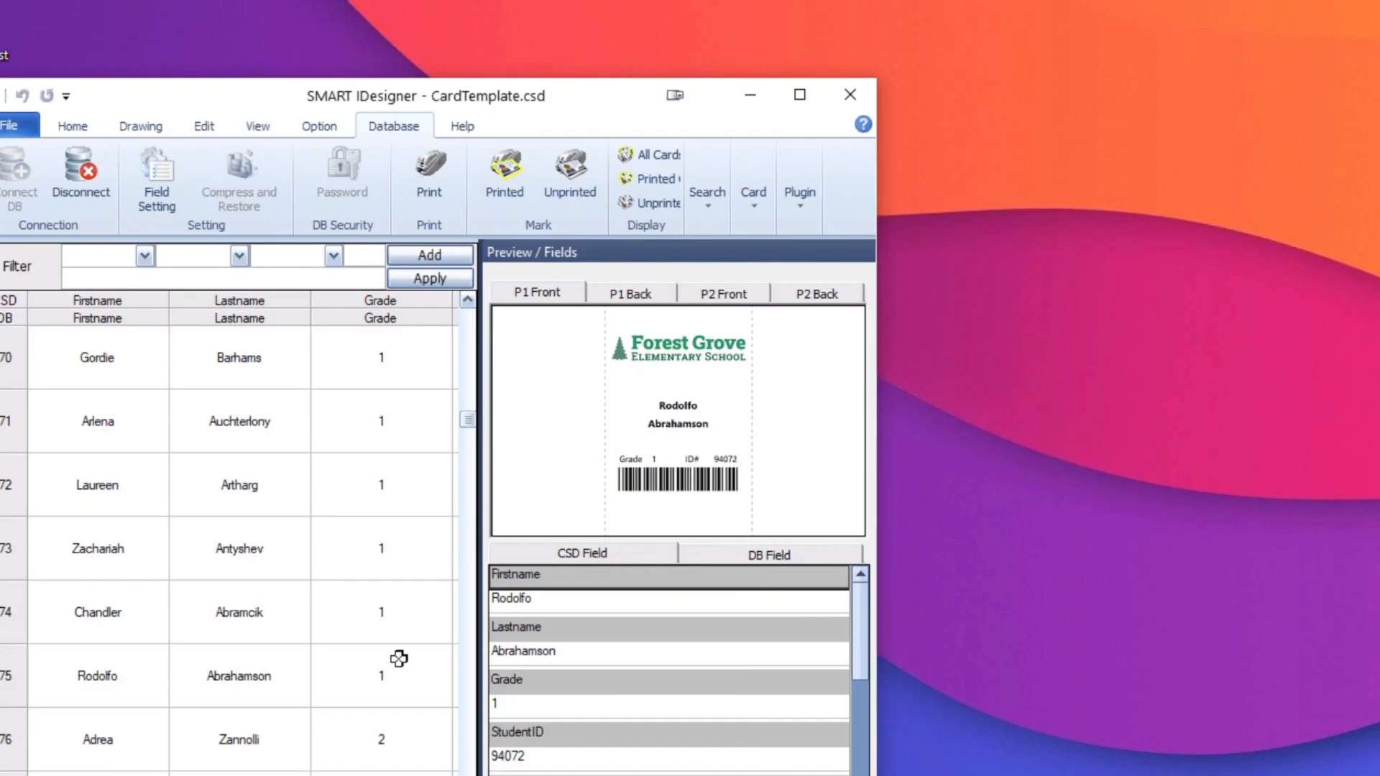